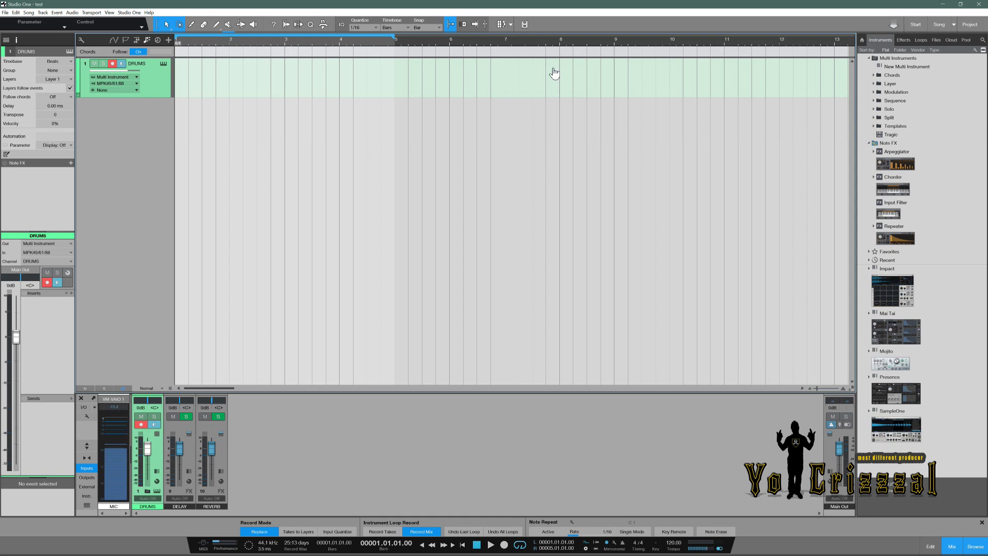
Open and close the Scratch Pad, then bring up the DRUMS track's context menu
left_click(502, 26)
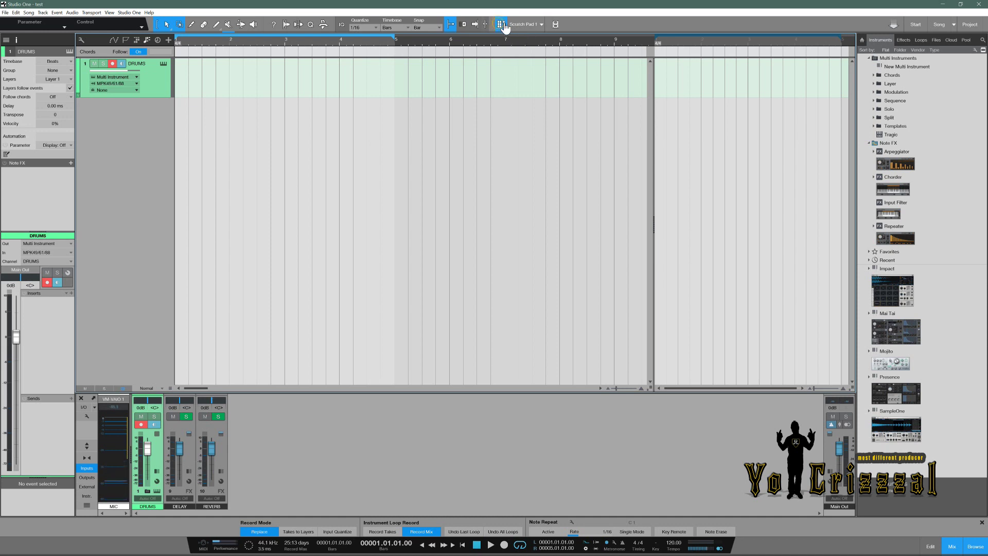
left_click(501, 25)
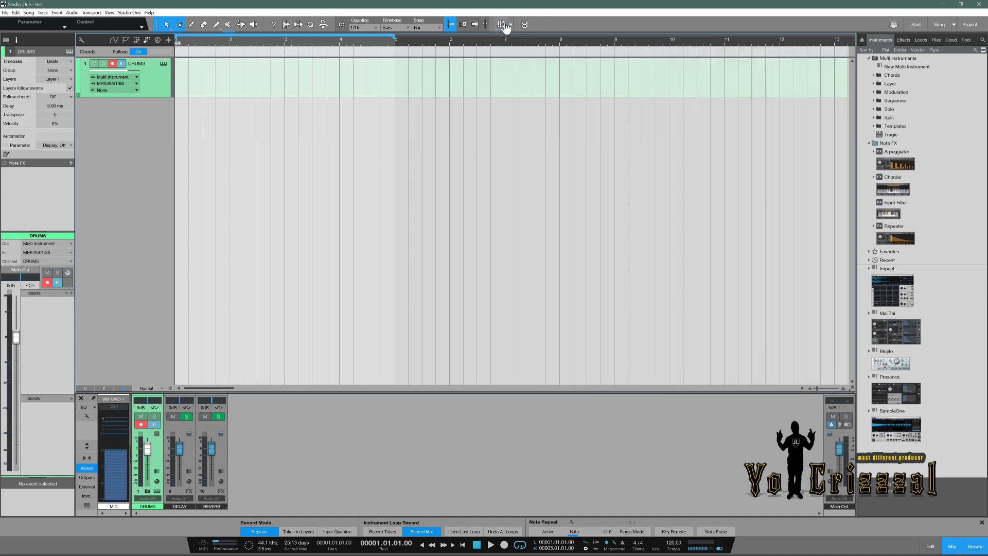
right_click(155, 81)
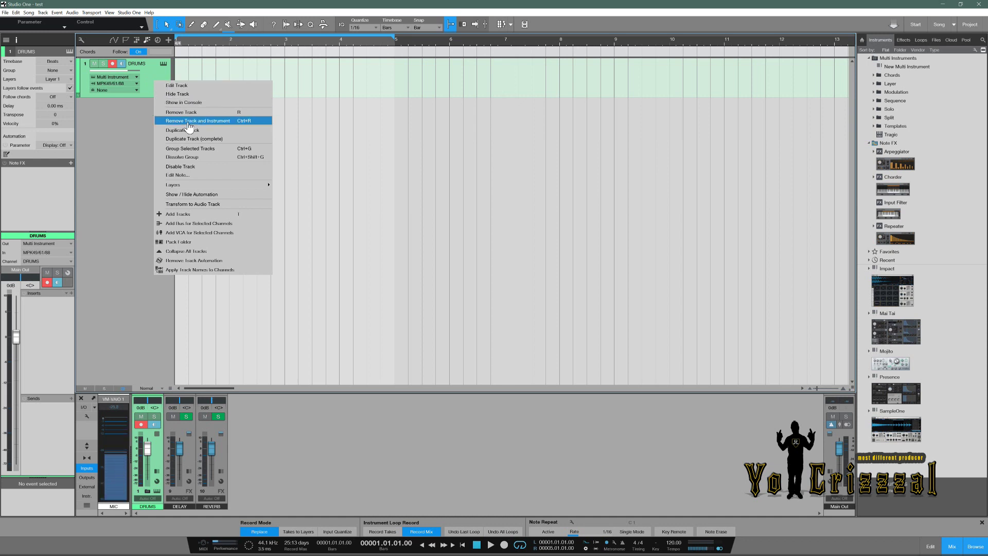
Delete the DRUMS track with its instrument and preview the Pop_Electric Power PreChorus loop
left_click(188, 122)
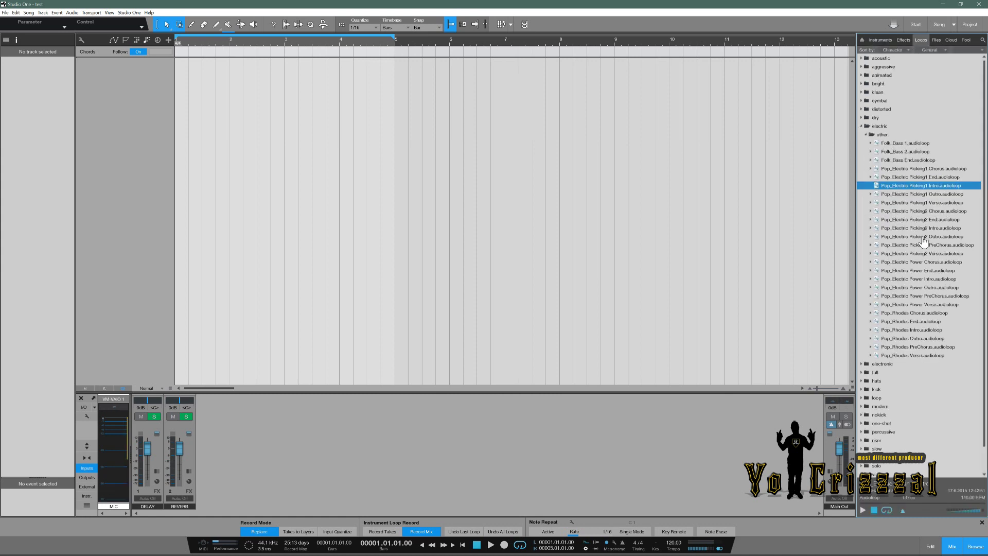
left_click(924, 296)
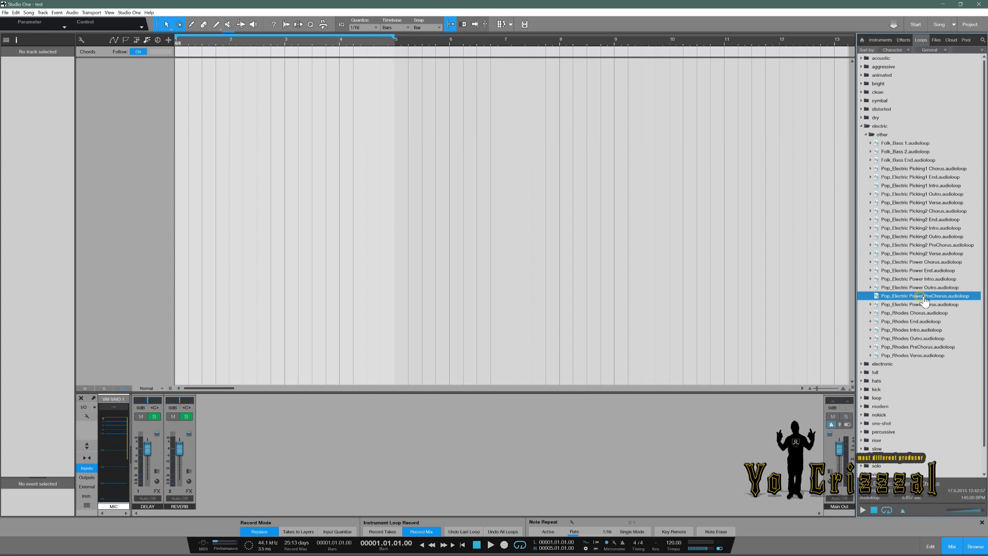
left_click(864, 510)
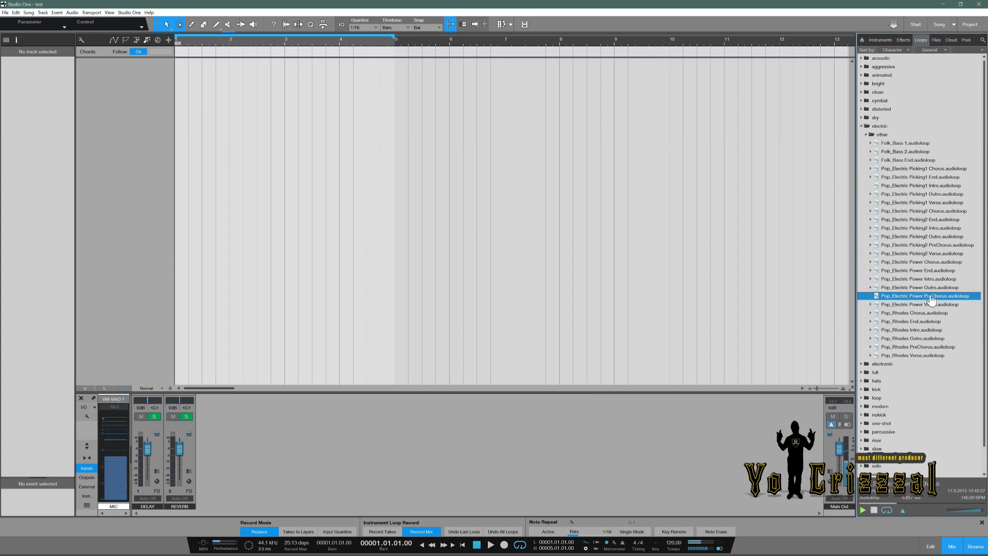
Place the PreChorus loop on a new track at bar 1 and audition the Pop_Rhodes Intro and Outro loops
left_click_drag(931, 298, 190, 106)
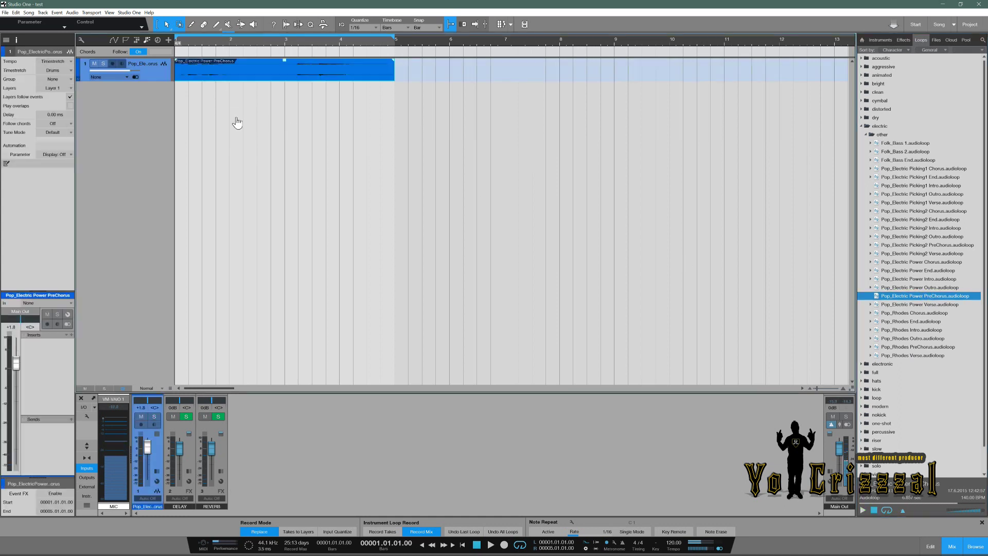
left_click(910, 331)
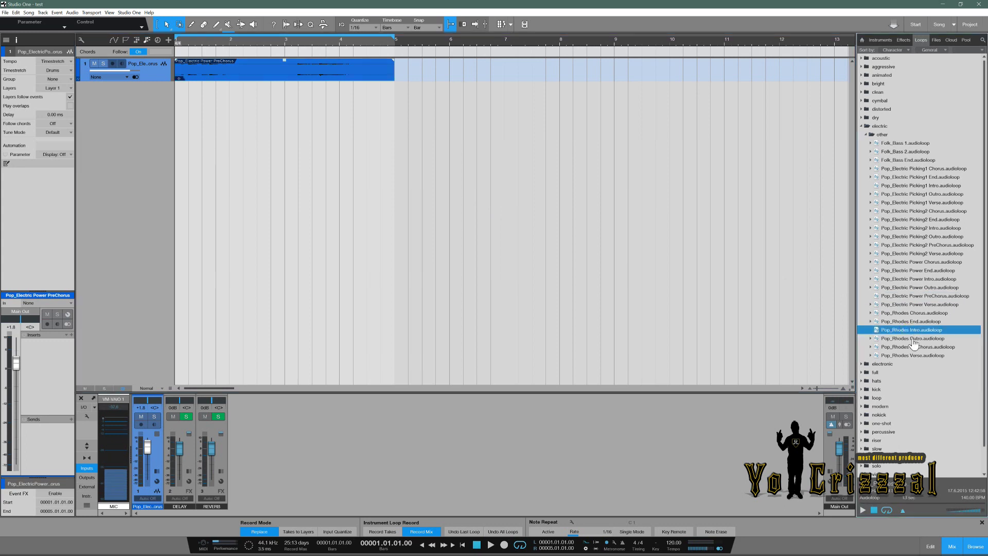
left_click(913, 339)
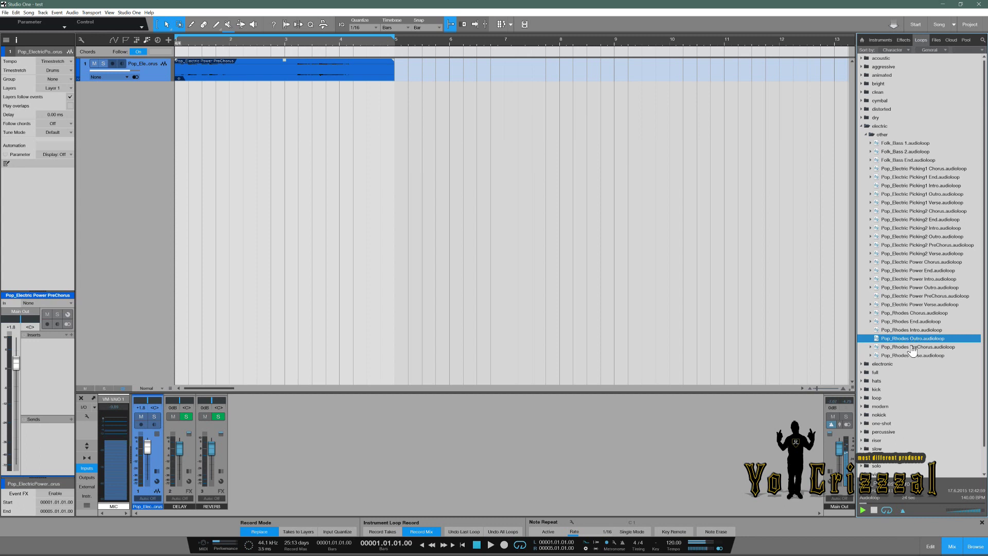
left_click(873, 510)
Audition the Pop_Electric Picking2 Chorus and Folk_Bass End loops
left_click(918, 212)
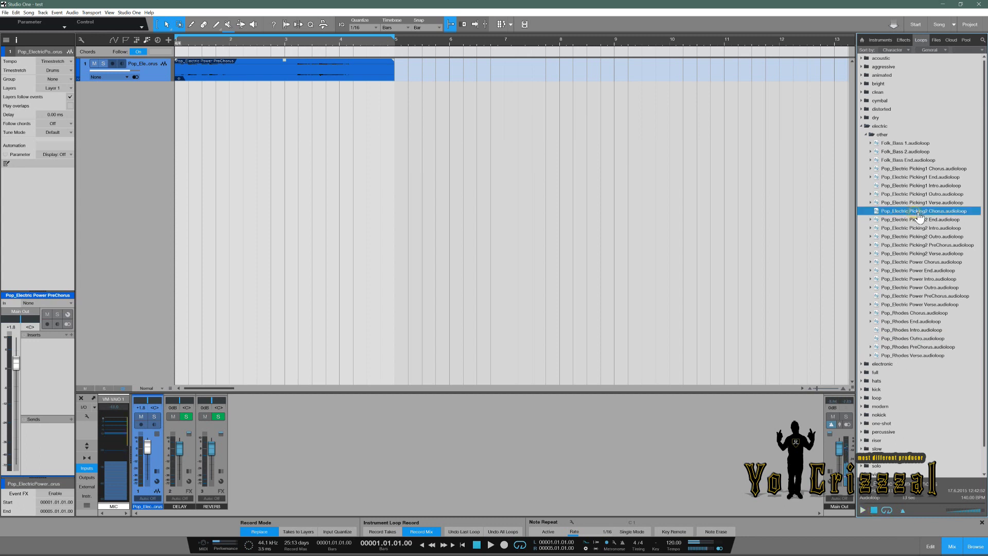
left_click(862, 510)
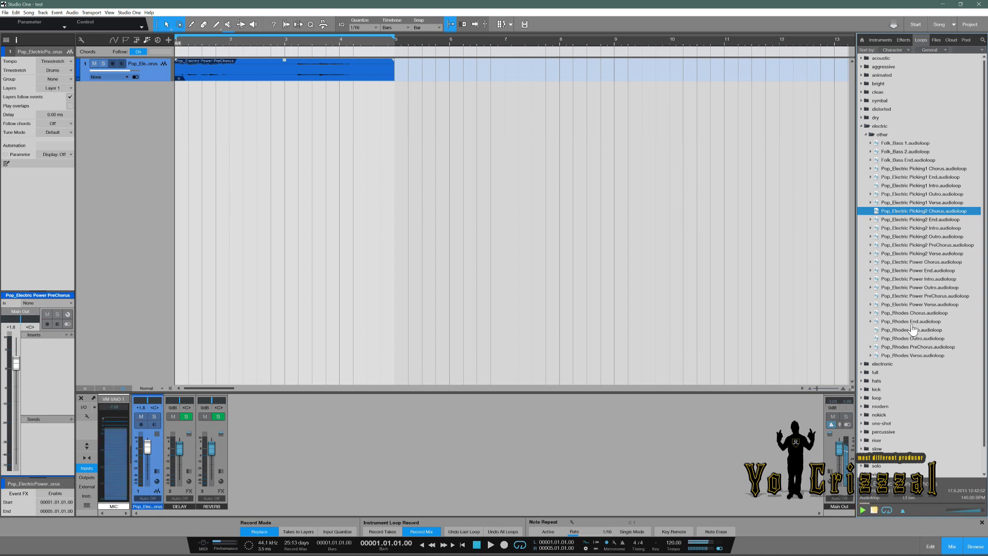
left_click(917, 161)
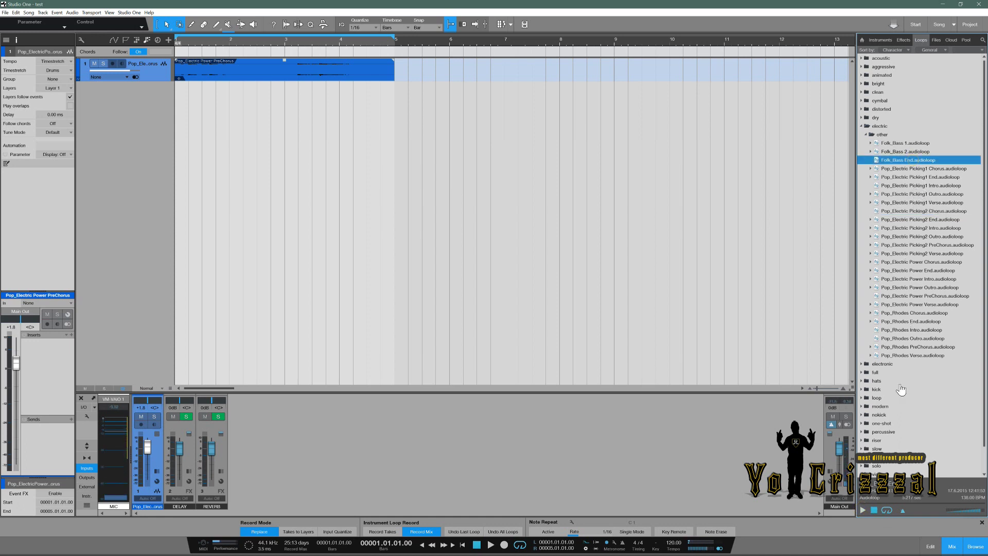
left_click(863, 509)
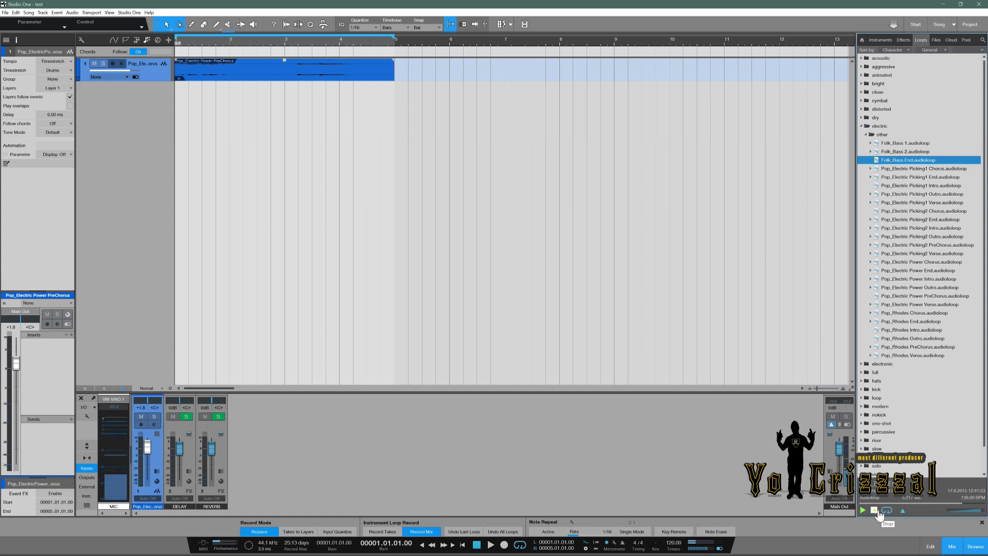
left_click(875, 510)
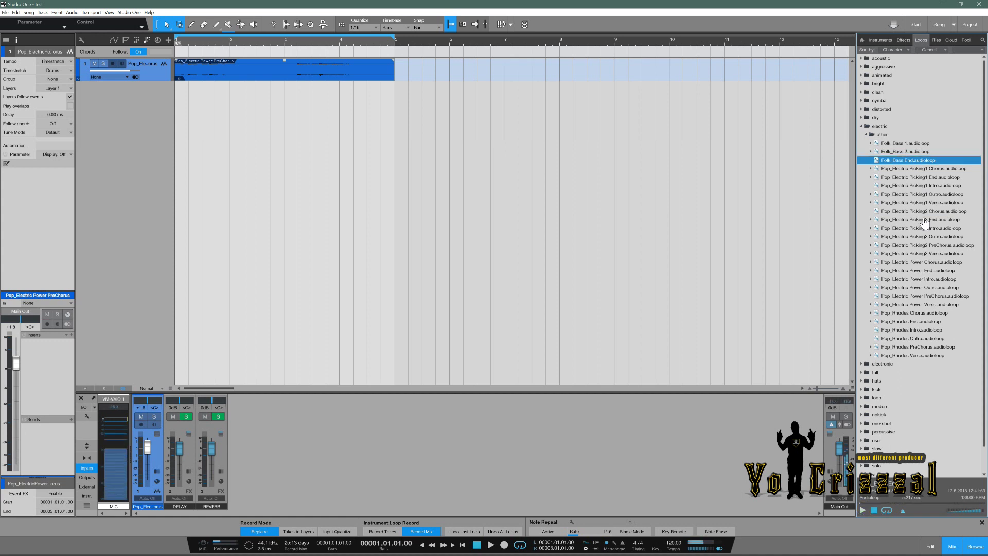
Audition Folk_Bass 2 and place it on a second track at bar 1
left_click(915, 152)
left_click(862, 510)
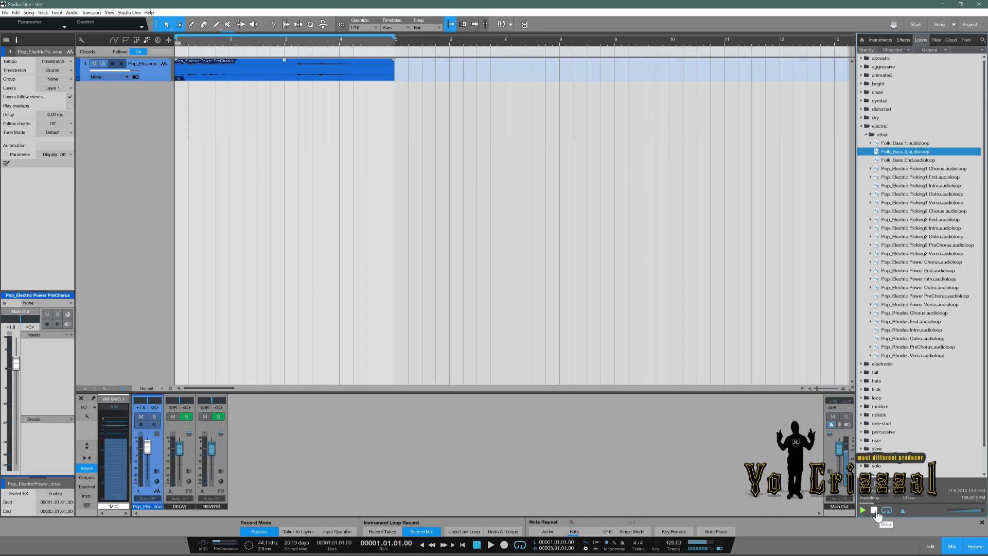
left_click(875, 510)
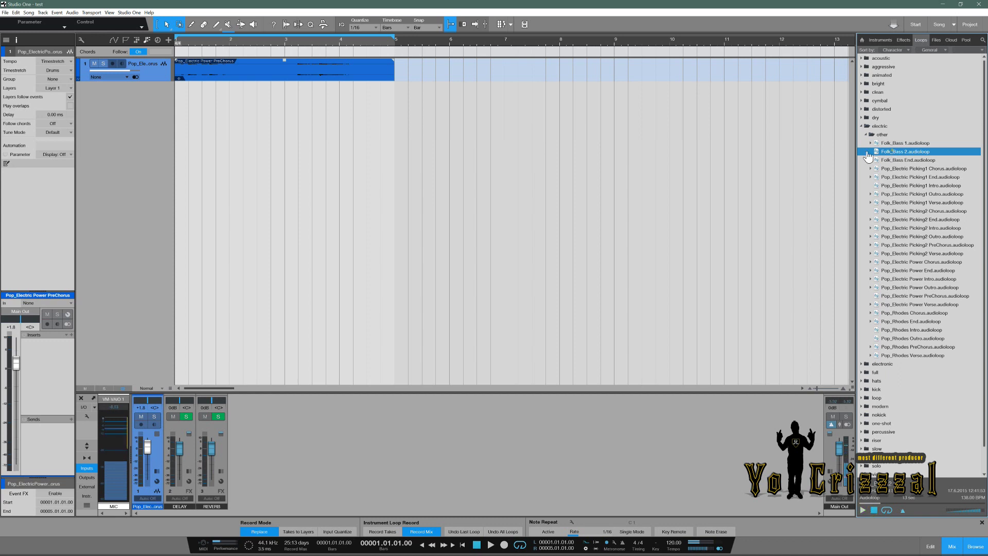
left_click_drag(898, 152, 188, 121)
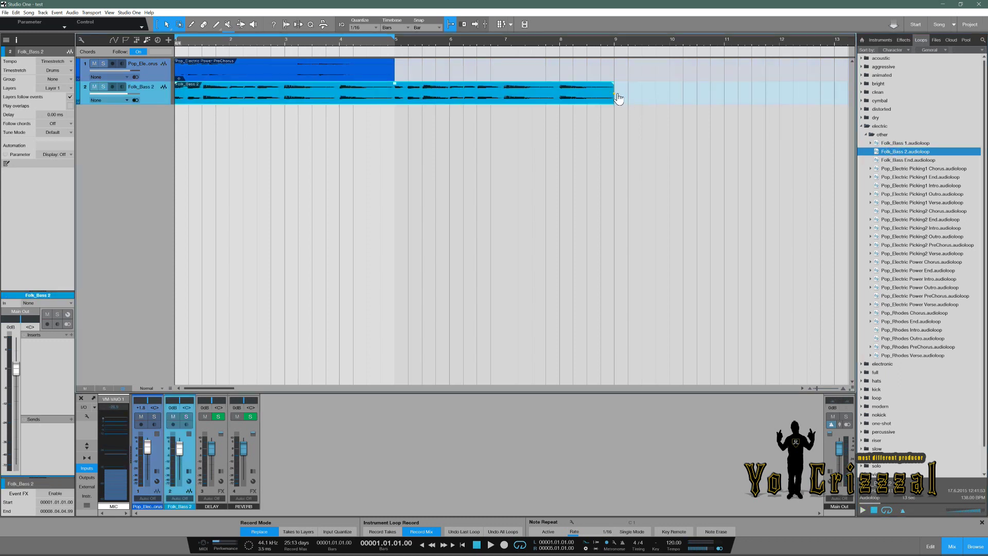
Trim the Folk_Bass 2 event so it ends at bar 5, alongside the PreChorus loop
left_click_drag(614, 98, 395, 99)
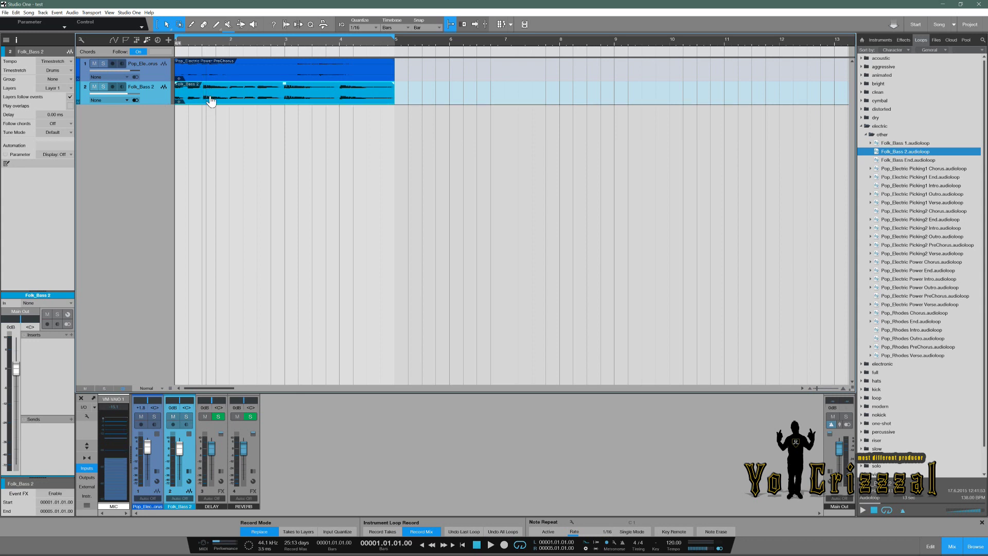
Colour the PreChorus and Folk_Bass 2 tracks yellow
left_click(159, 77)
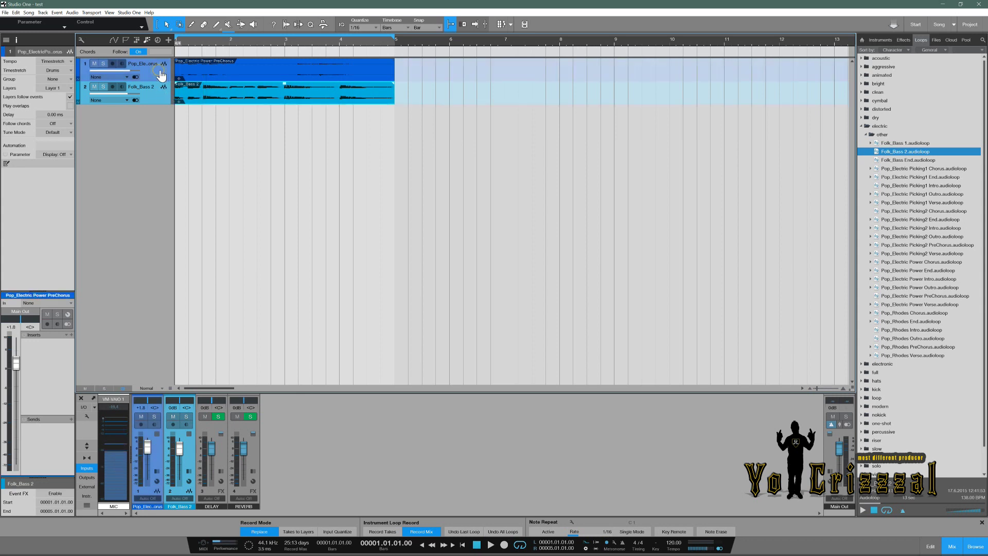
left_click(79, 71)
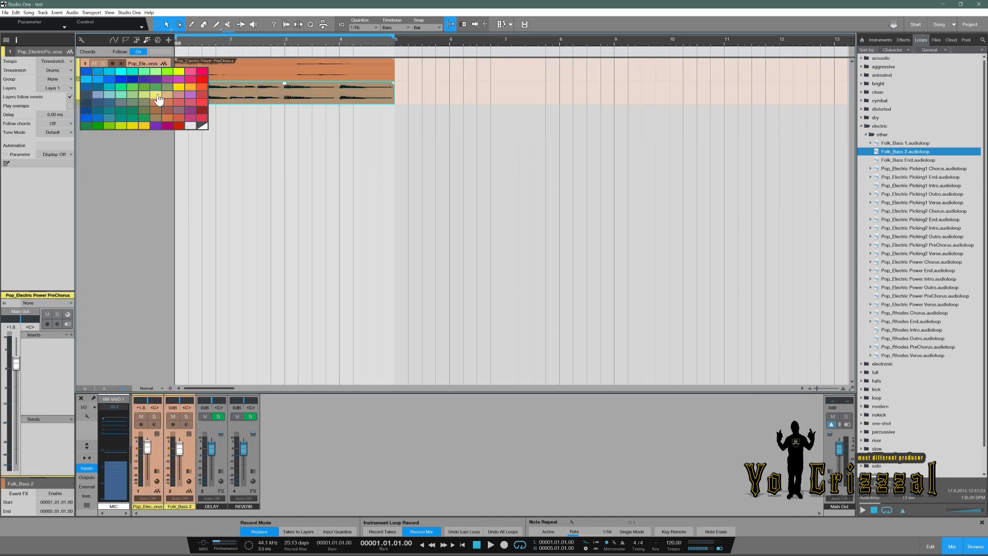
left_click(138, 126)
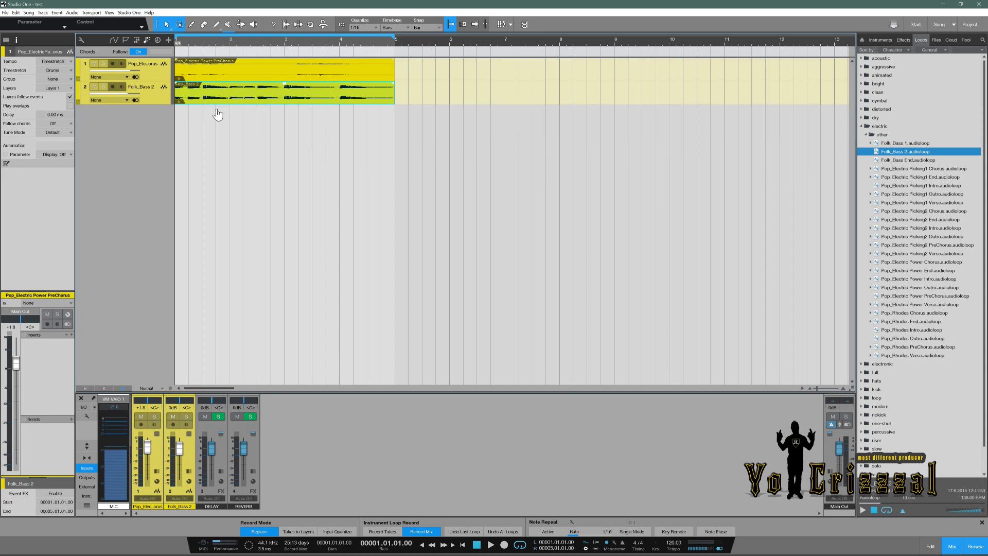
Play both loops together, then select both tracks and bring up their context menu
left_click(491, 544)
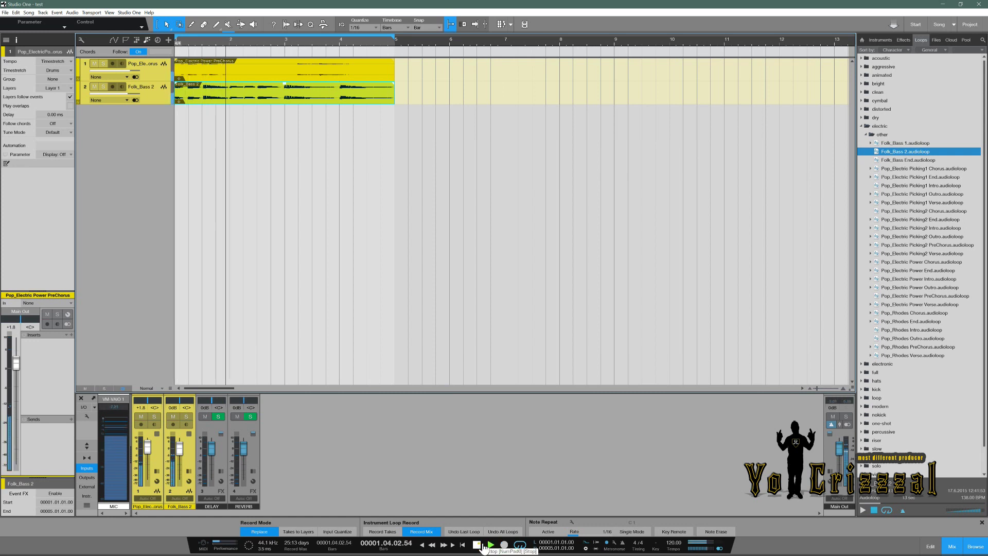
left_click(483, 547)
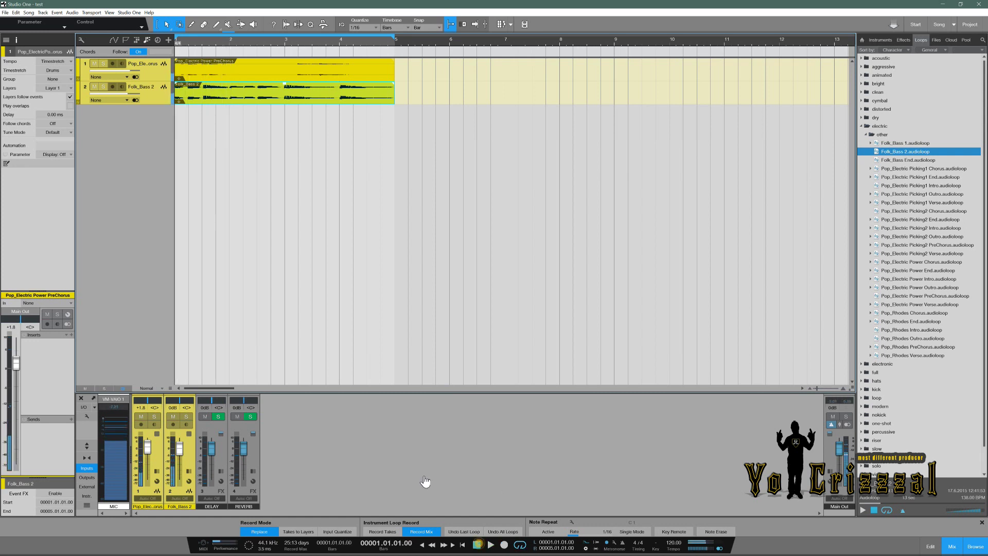
left_click(158, 74)
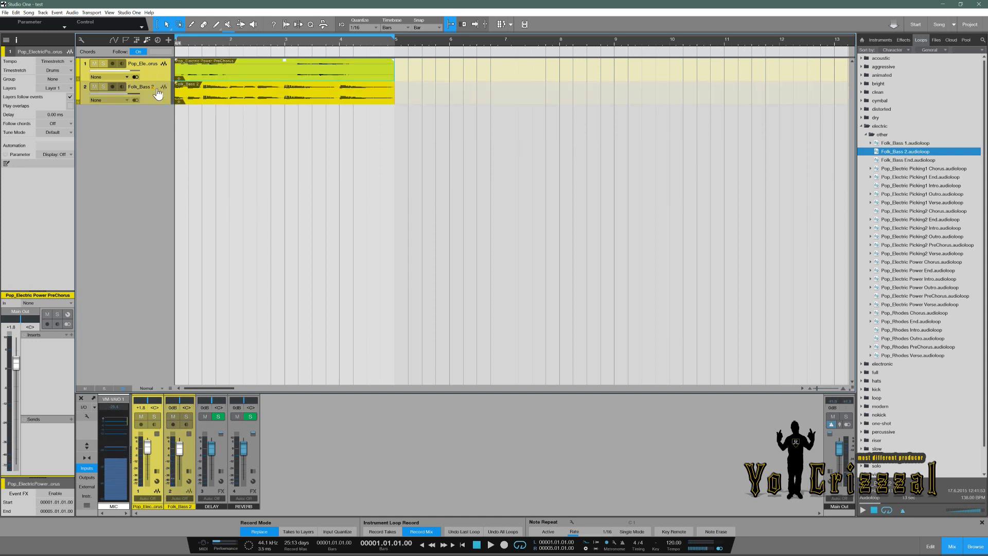
left_click(160, 97)
right_click(160, 96)
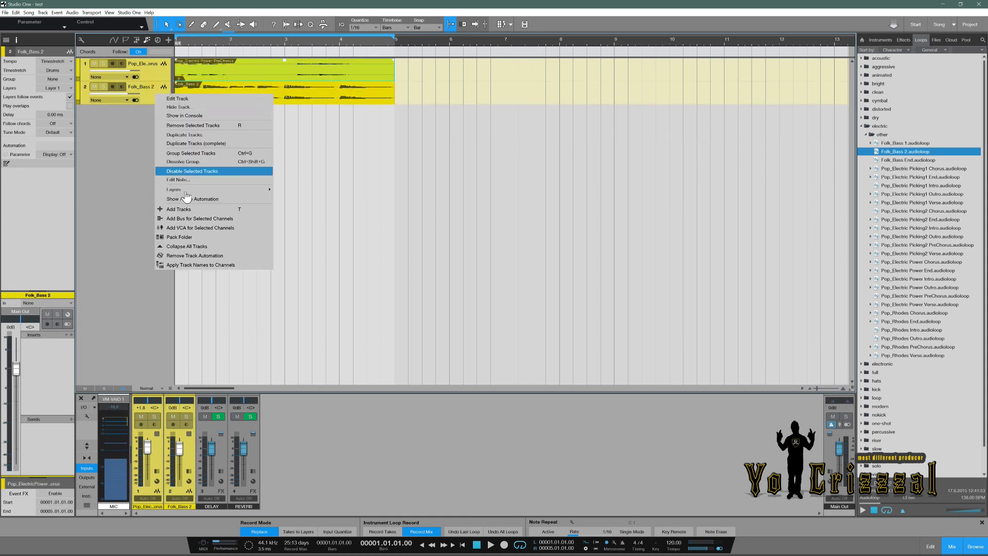
Pack the PreChorus and Folk_Bass 2 tracks into a folder track named MIX 1
left_click(182, 237)
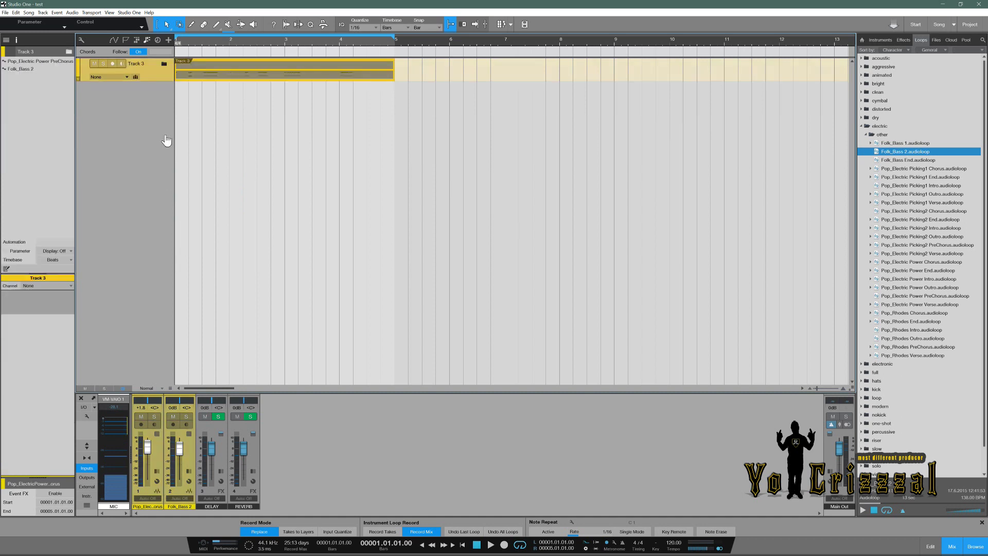
double_click(144, 65)
type("mix")
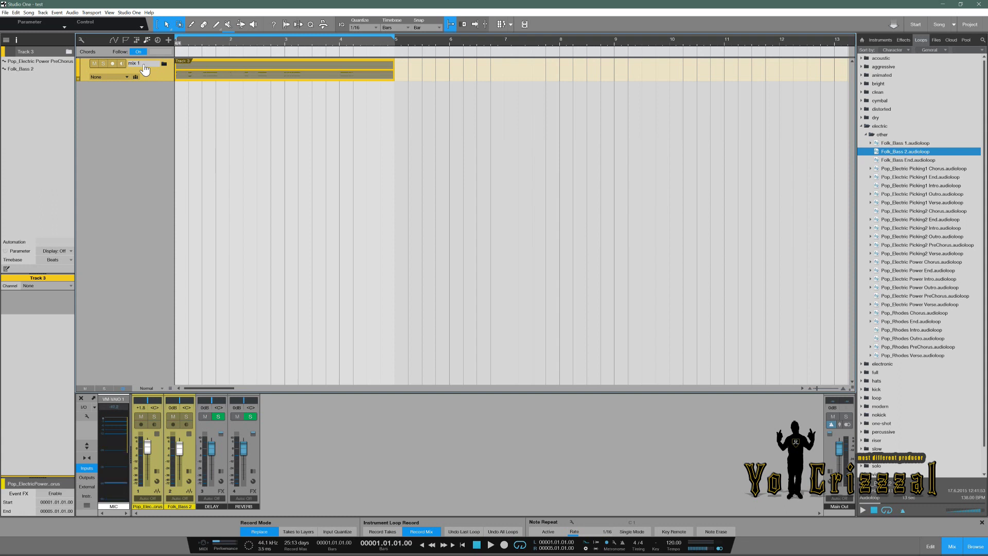
type(" 1")
key("Return")
double_click(144, 67)
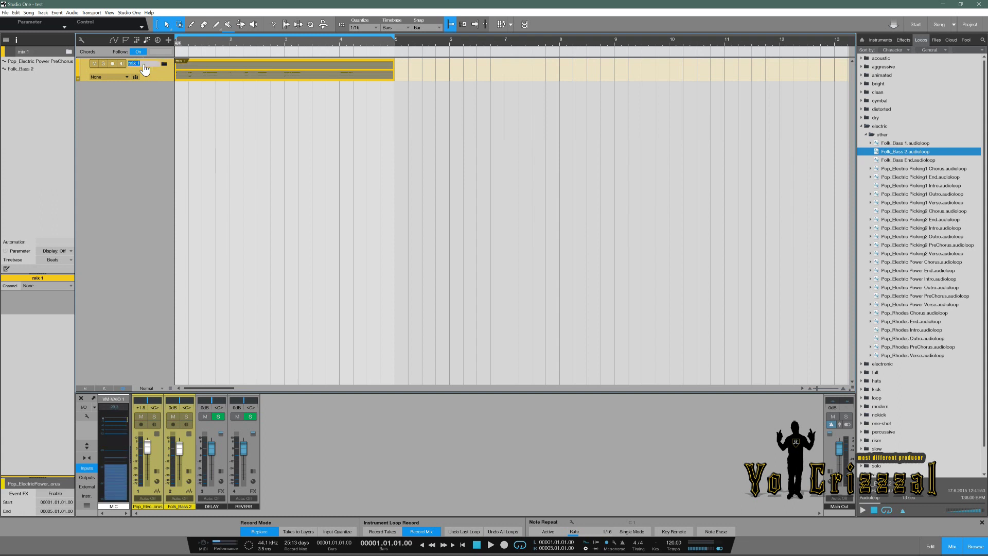
key("BackSpace")
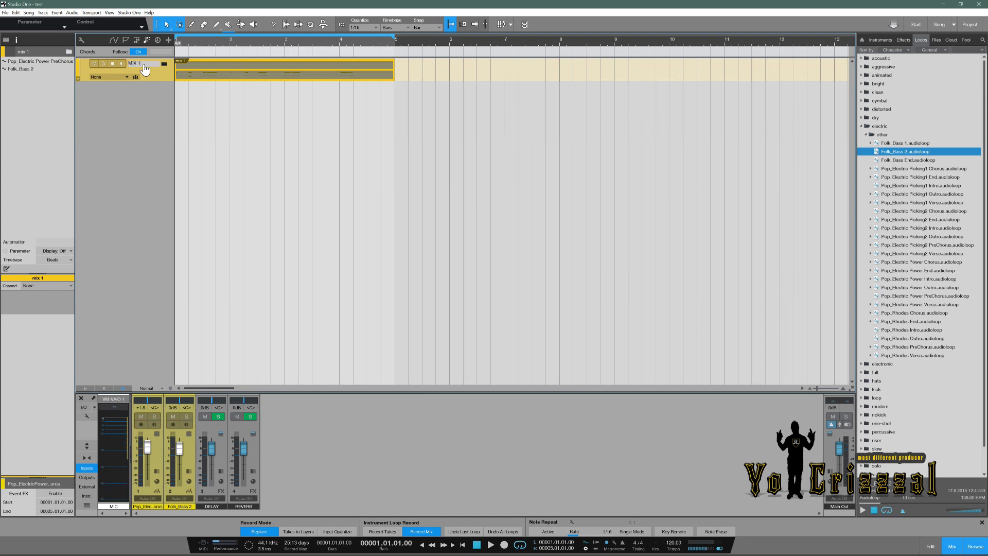
key("Return")
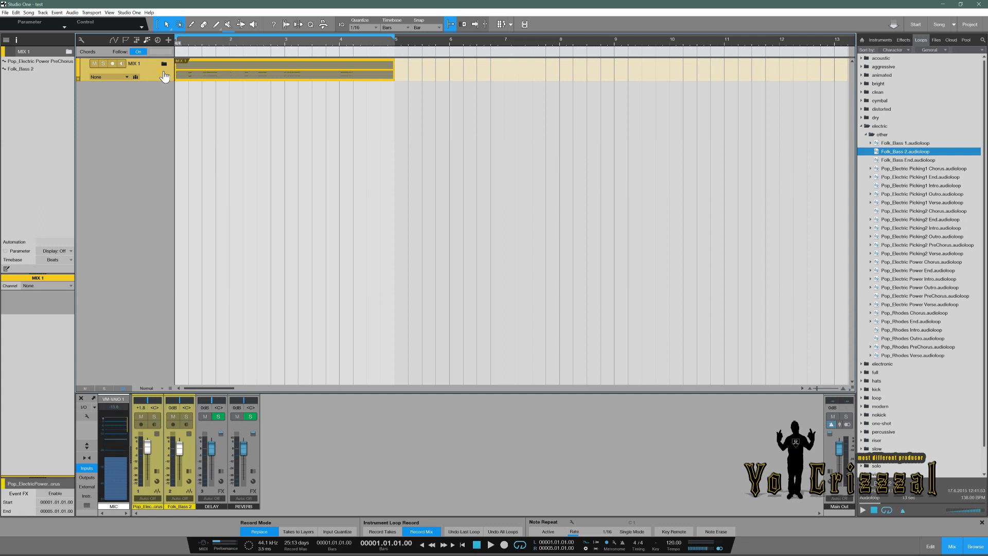
right_click(161, 77)
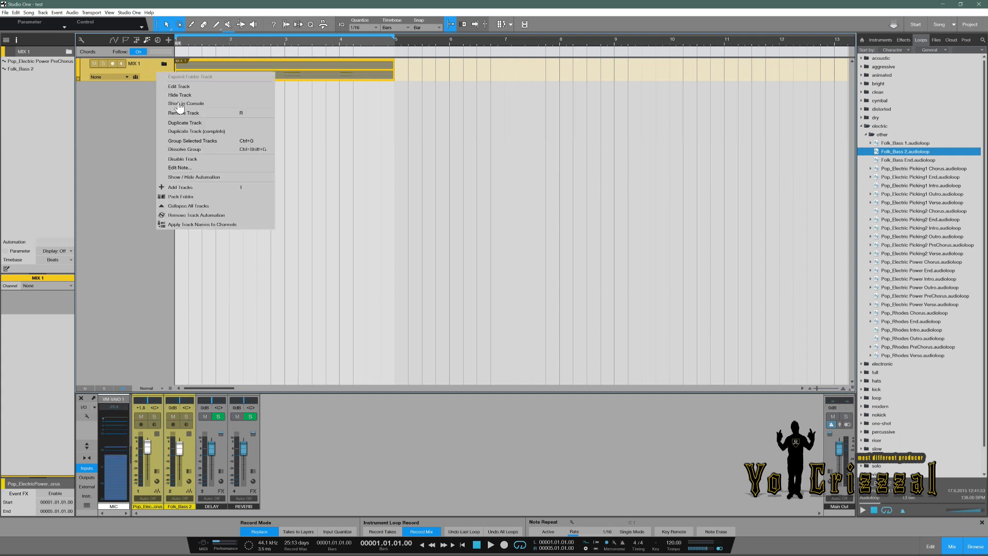
Duplicate the MIX 1 folder as MIX 2 and colour it blue
left_click(186, 132)
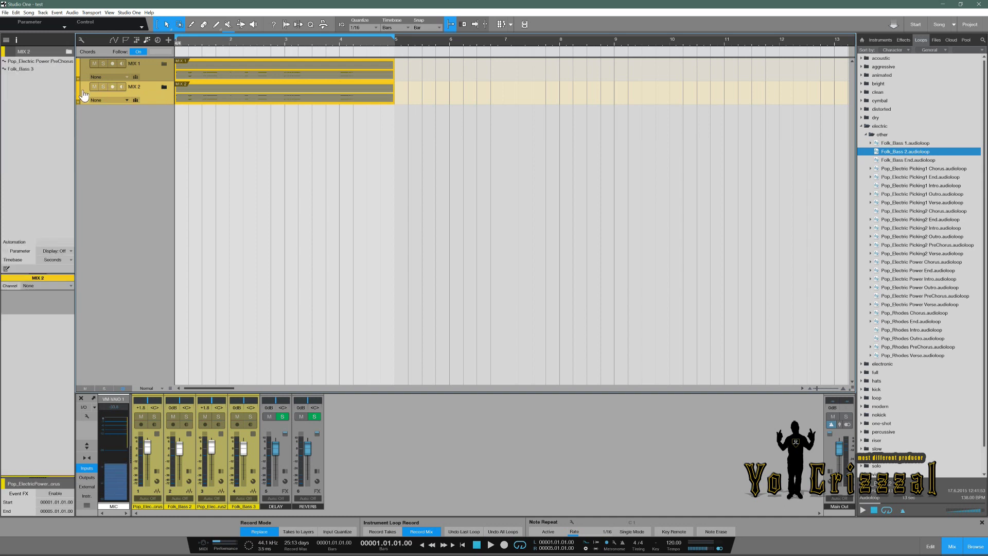
left_click(82, 95)
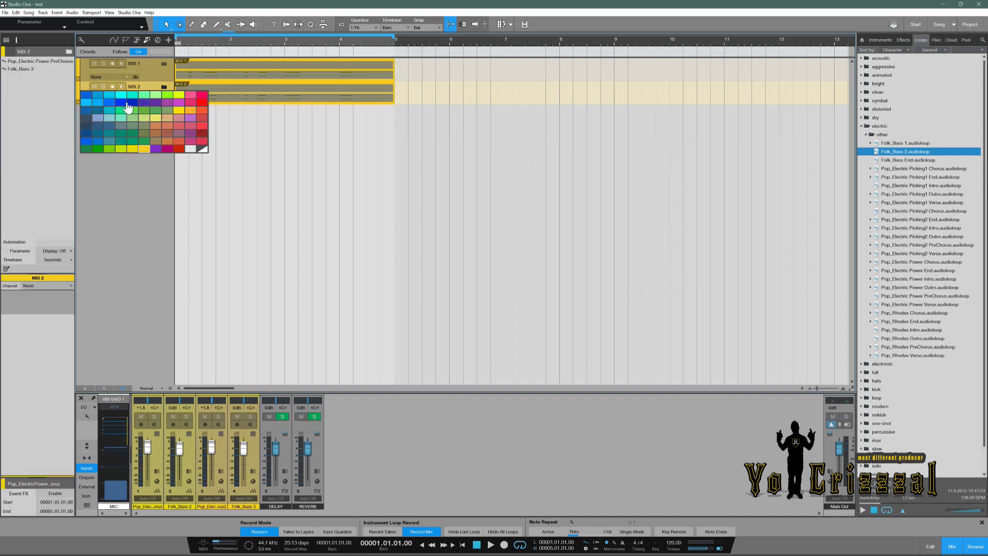
left_click(127, 104)
left_click(128, 107)
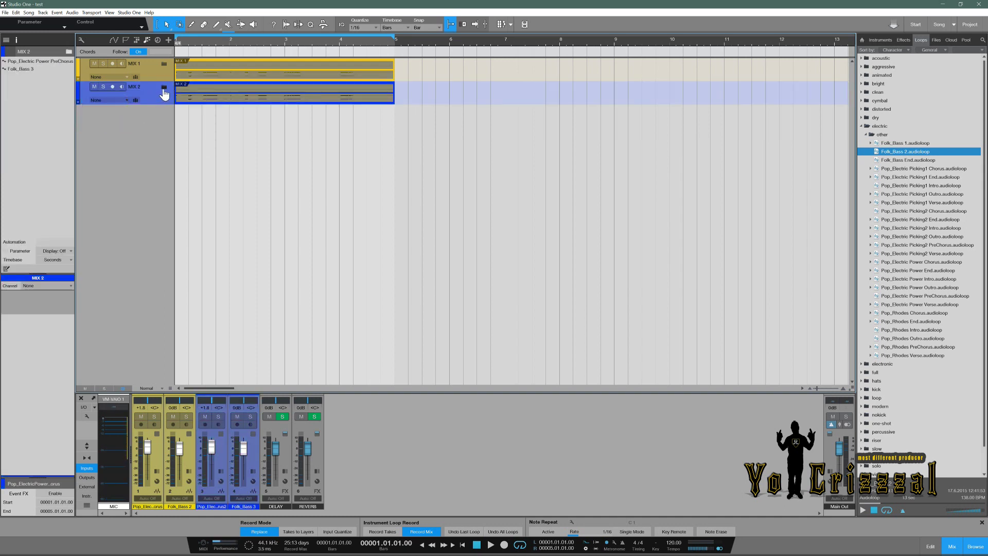
Expand and collapse MIX 2 to check its tracks, then expand MIX 1
left_click(164, 89)
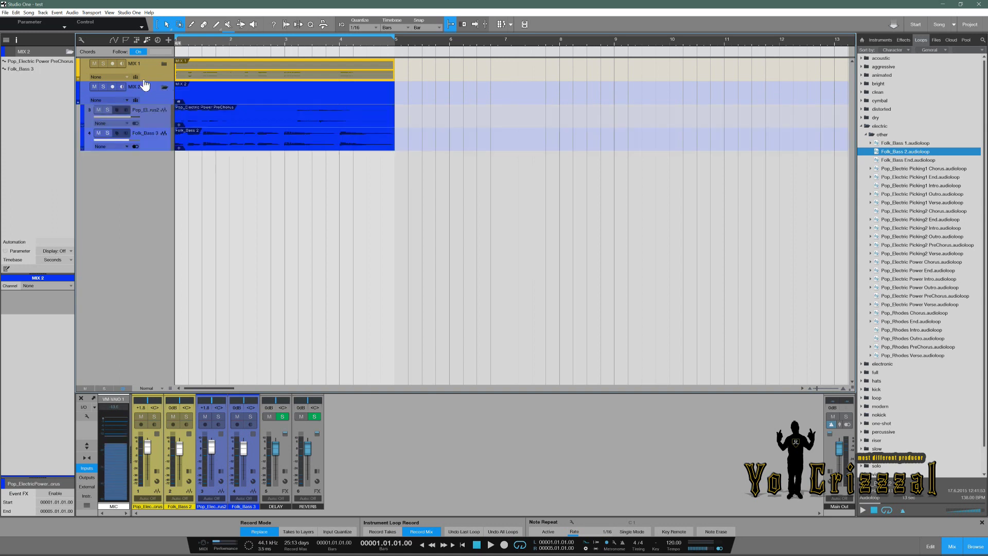
left_click(164, 88)
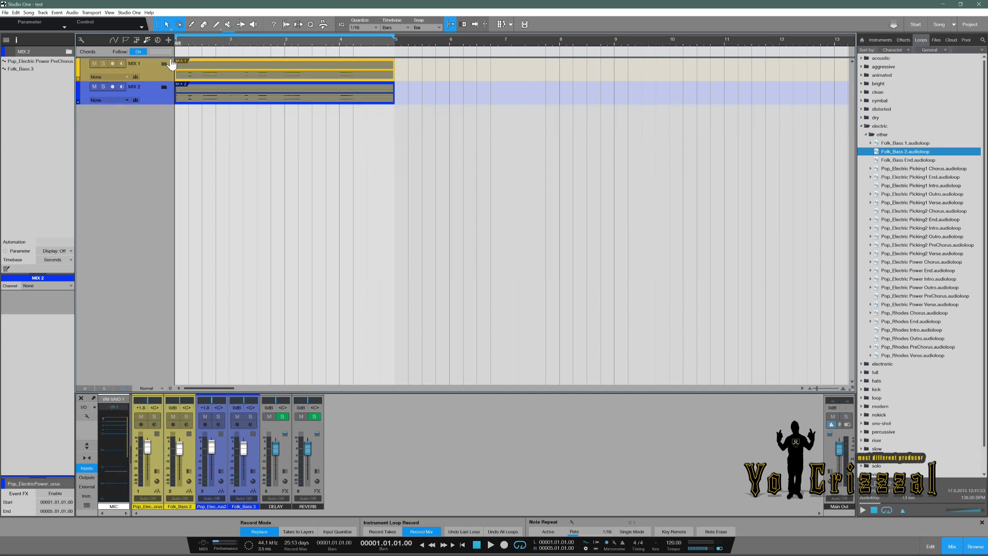
left_click(164, 64)
Enable 'Link expand/collapse of folder tracks with show/hide' in the console options
left_click(164, 64)
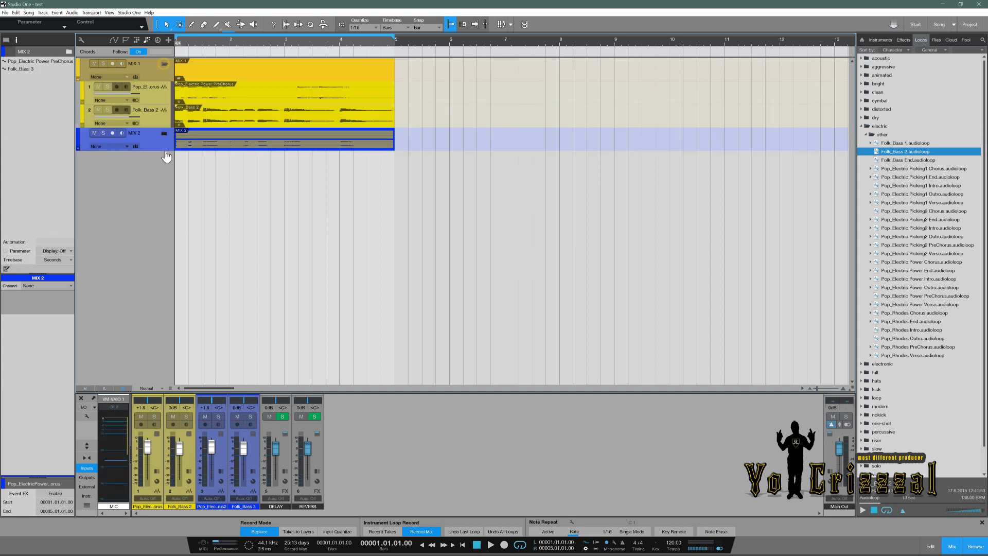
left_click(88, 416)
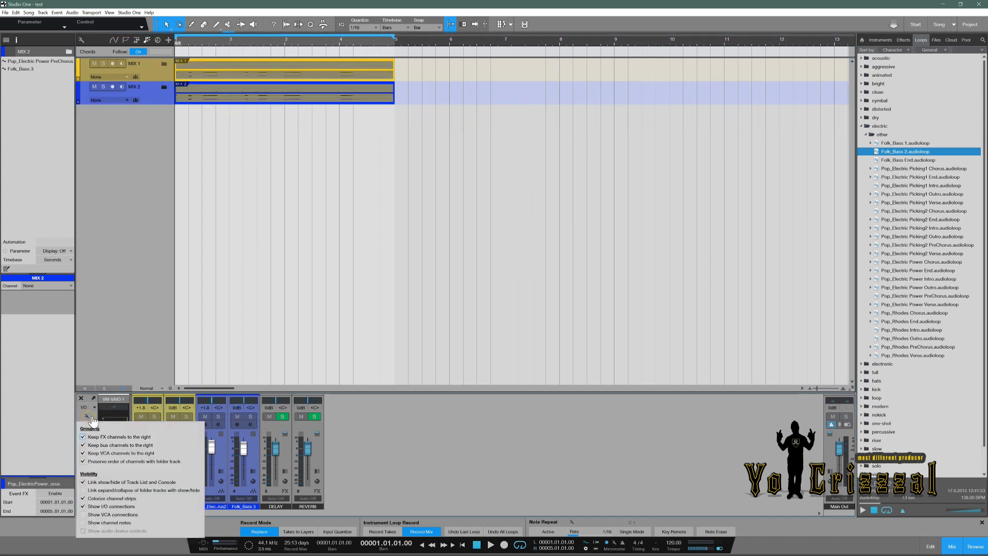
left_click(83, 490)
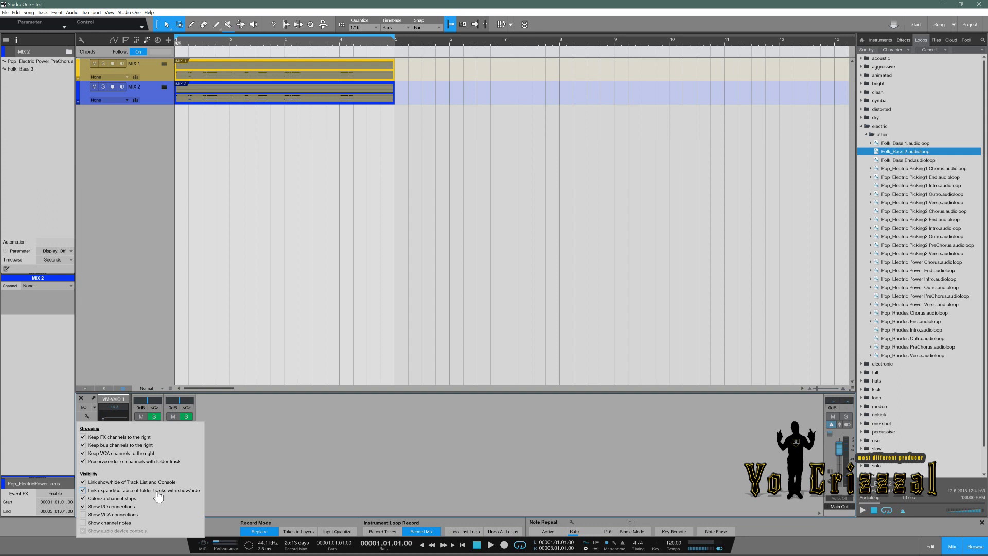
left_click(244, 473)
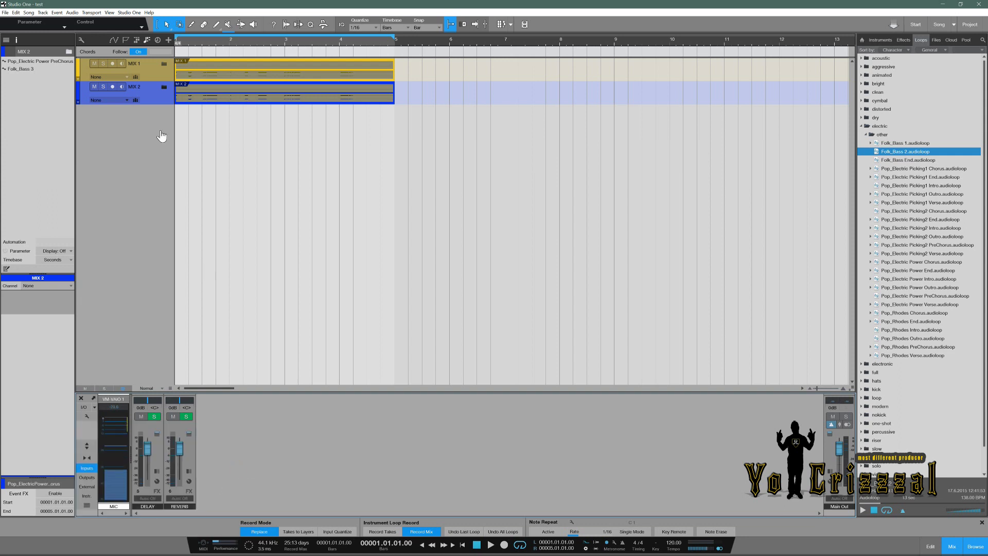
Expand and collapse MIX 2 and MIX 1 to test that their console channels show and hide
left_click(165, 87)
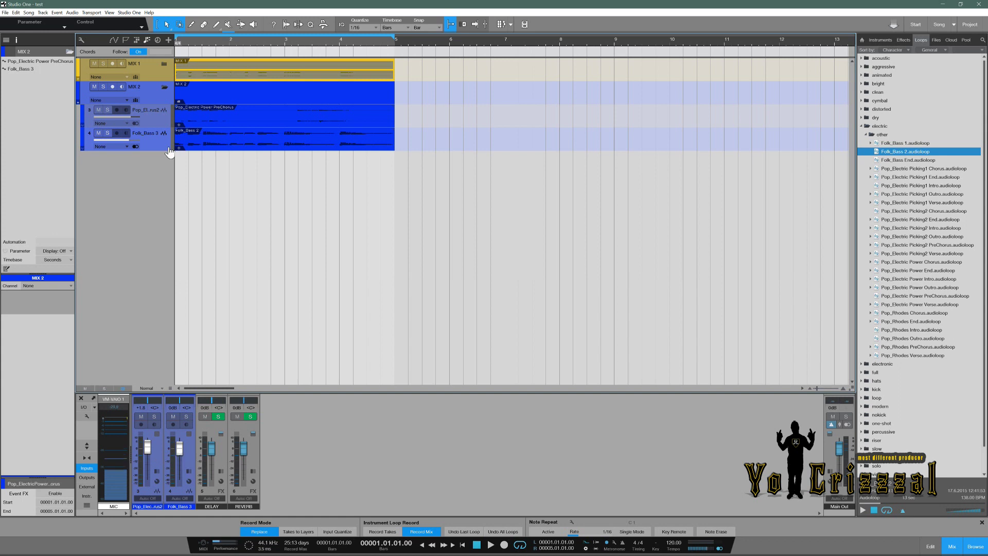
left_click(165, 88)
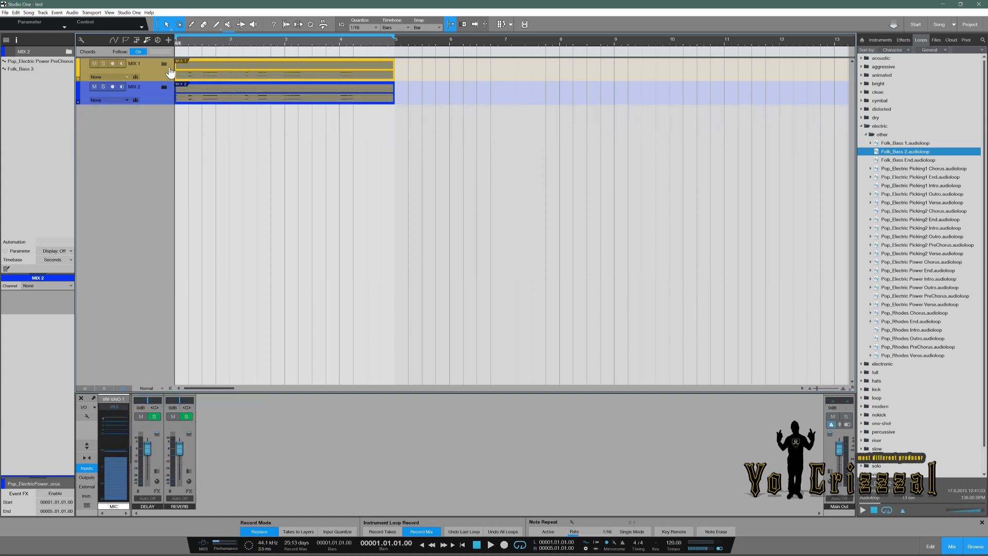
left_click(165, 65)
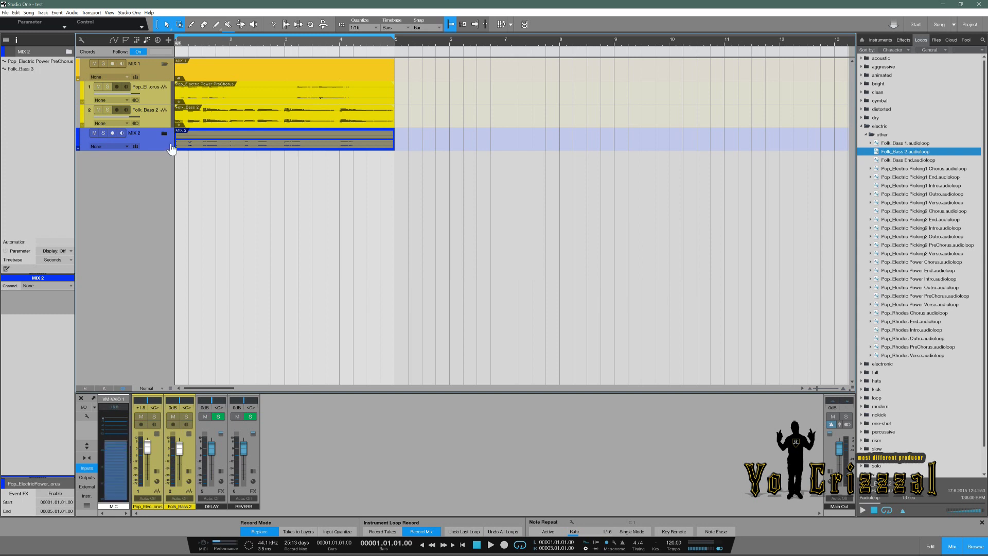
left_click(165, 65)
key("ctrl+z")
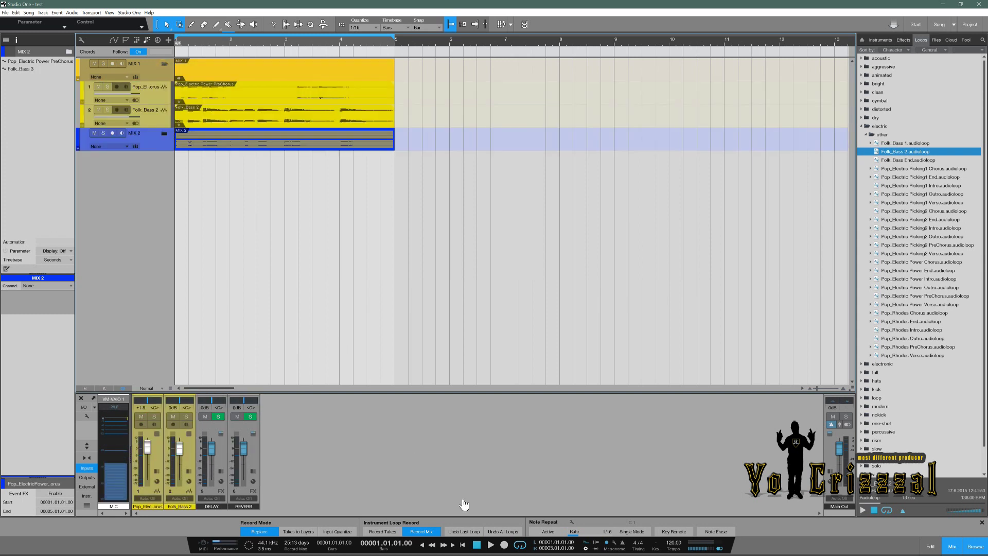
Play the arrangement while expanding and collapsing MIX 2
left_click(490, 544)
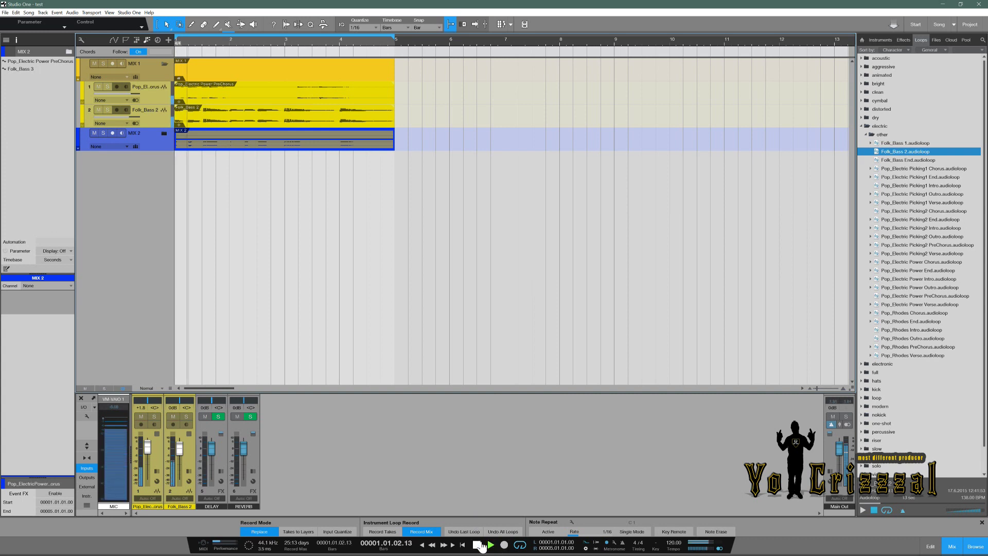
left_click(166, 134)
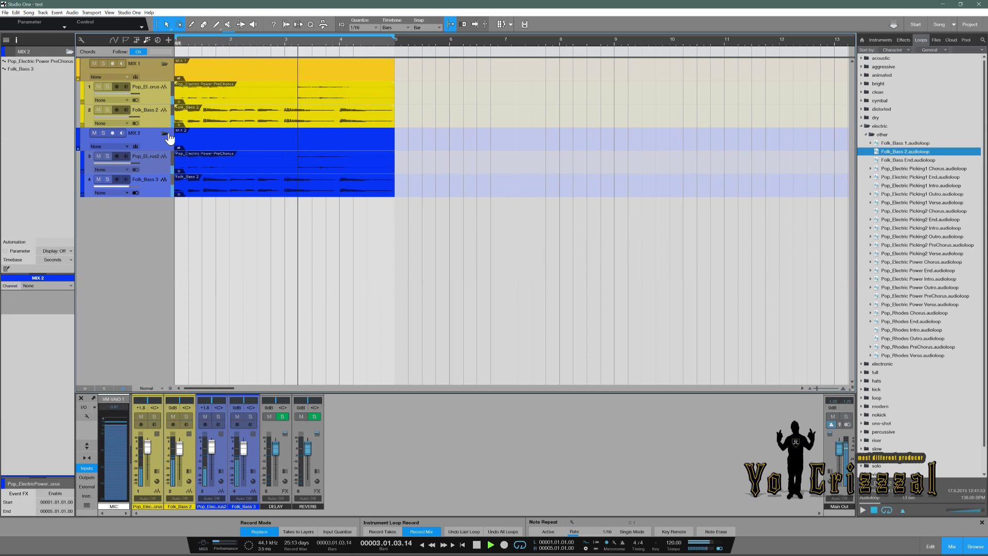
left_click(166, 134)
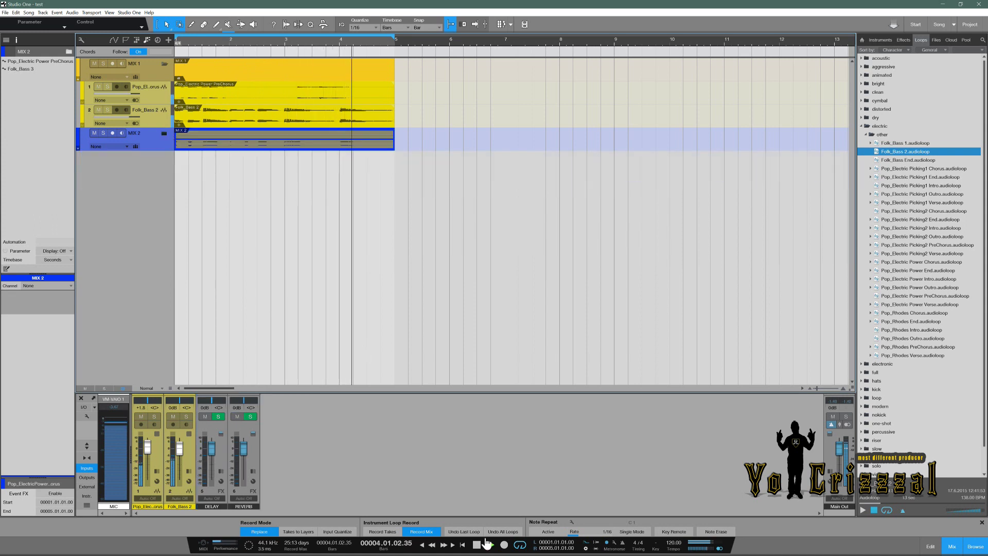
left_click(478, 546)
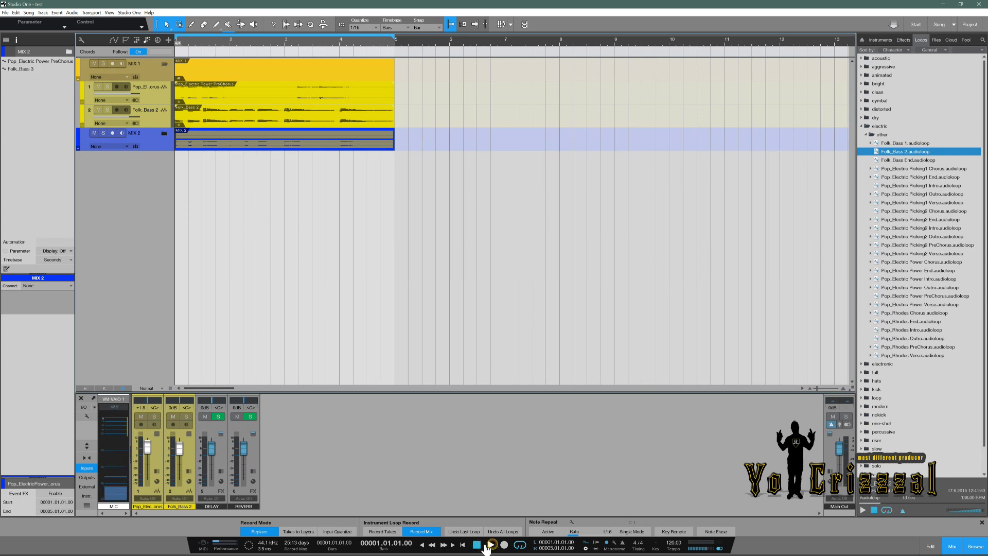
left_click(488, 546)
Expand MIX 2, lower all four faders together to -9.9 and -11.7 dB, and play back
left_click(487, 547)
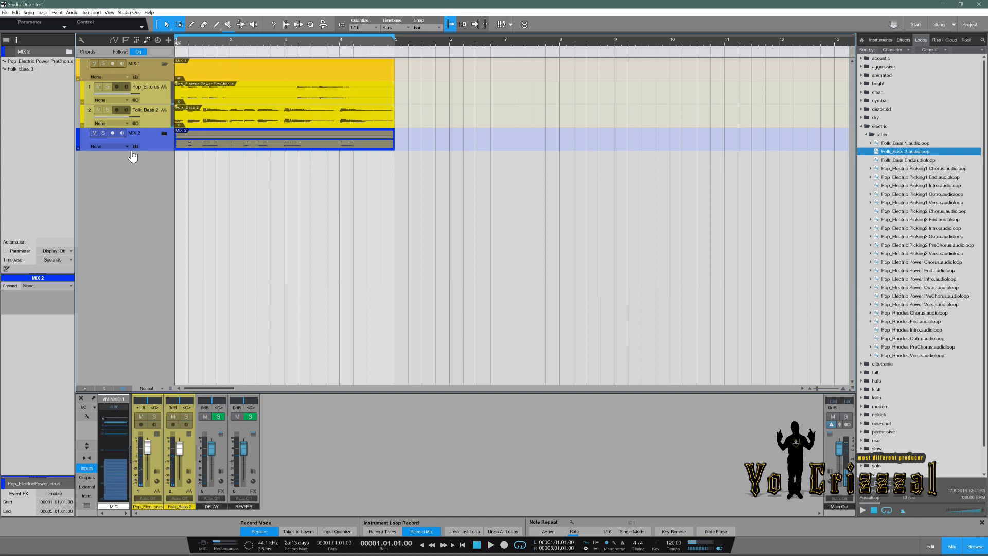
left_click(163, 134)
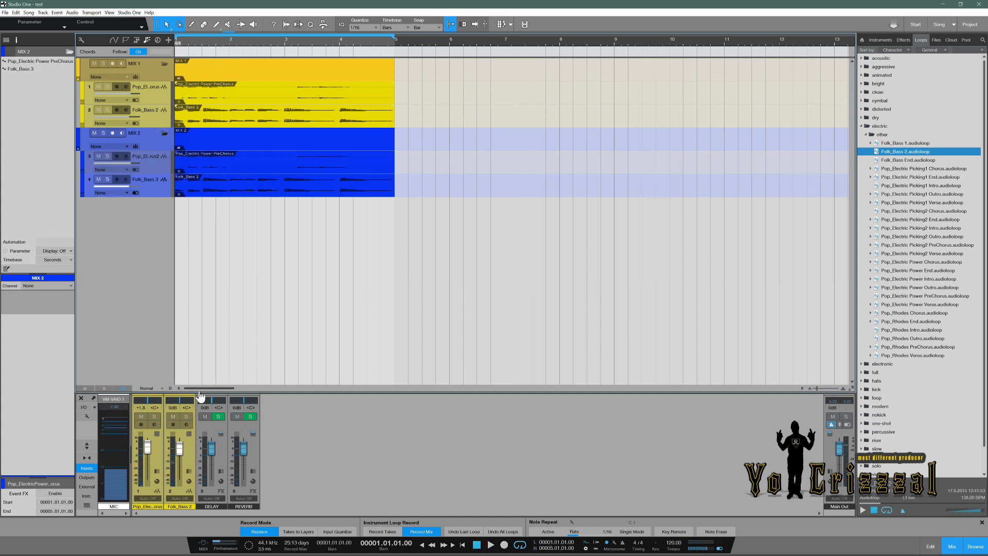
left_click(161, 466)
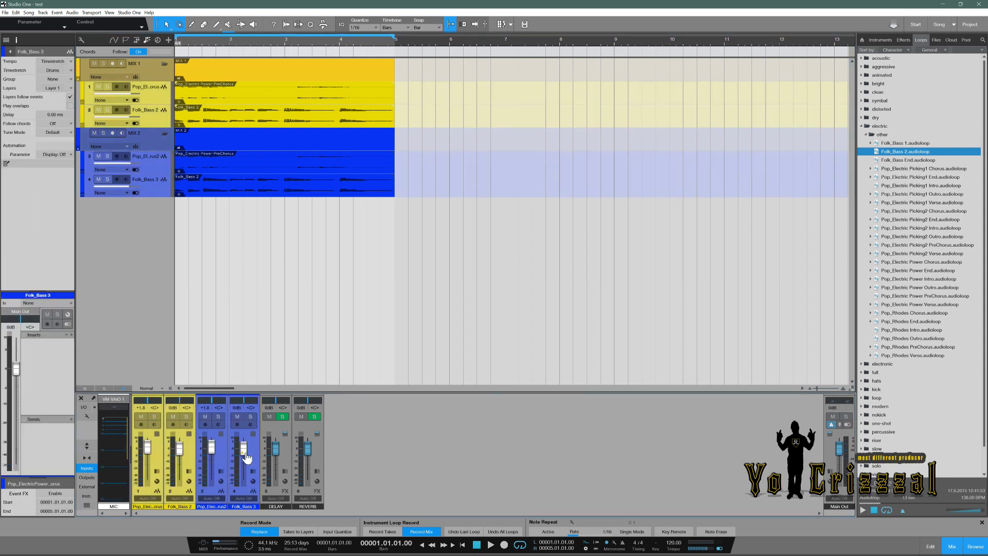
left_click_drag(243, 466, 247, 469)
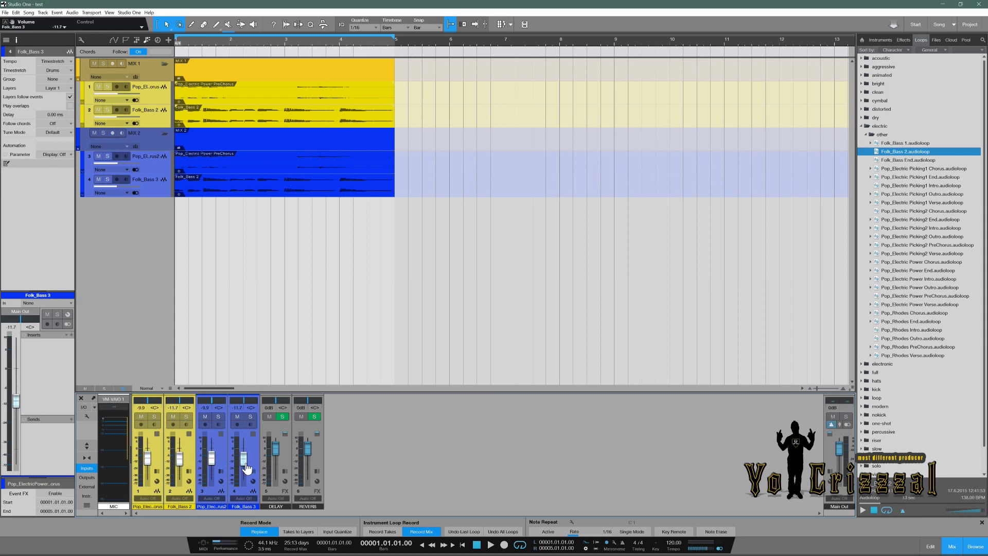
key("space")
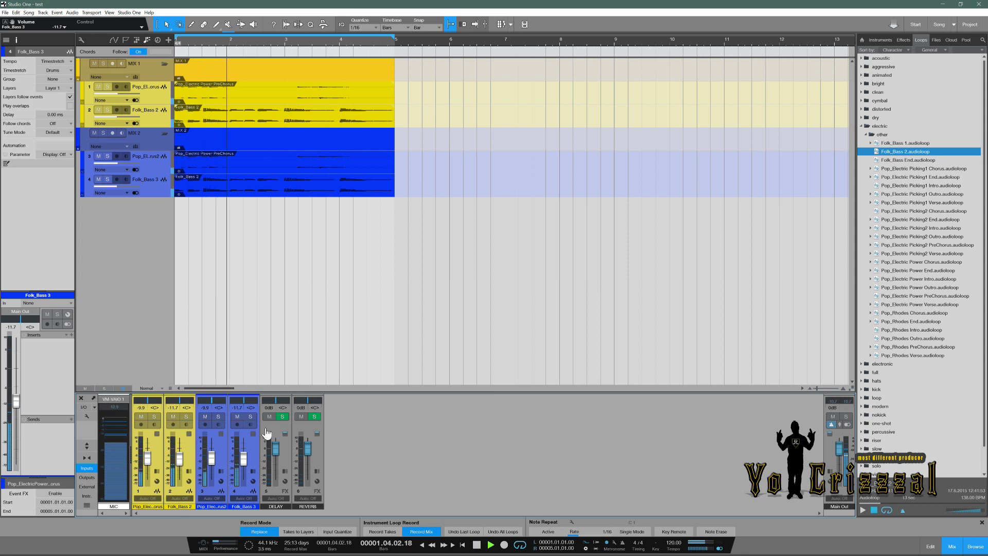
key("space")
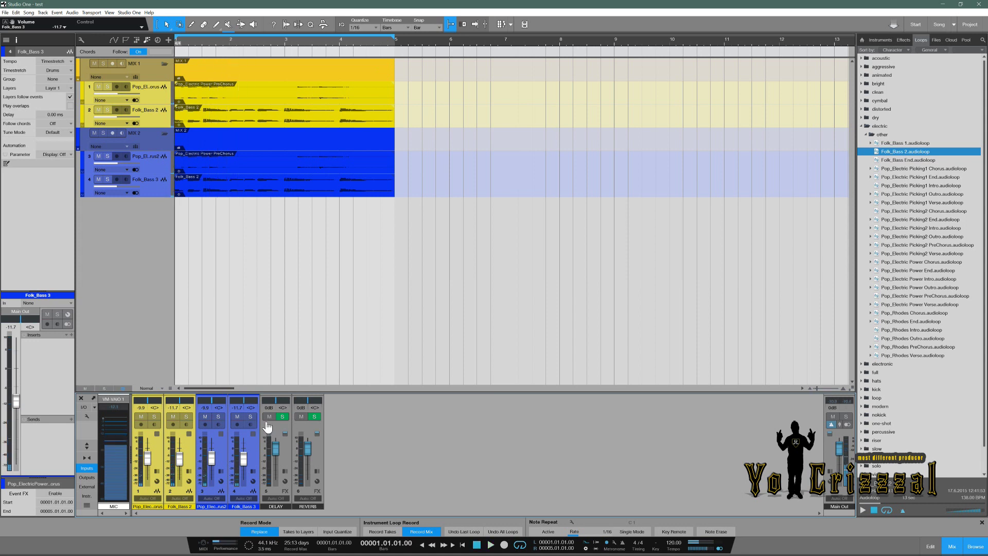
Add a DELAY send to the Pop_Electric Power PreChorus 2 channel
left_click(226, 455)
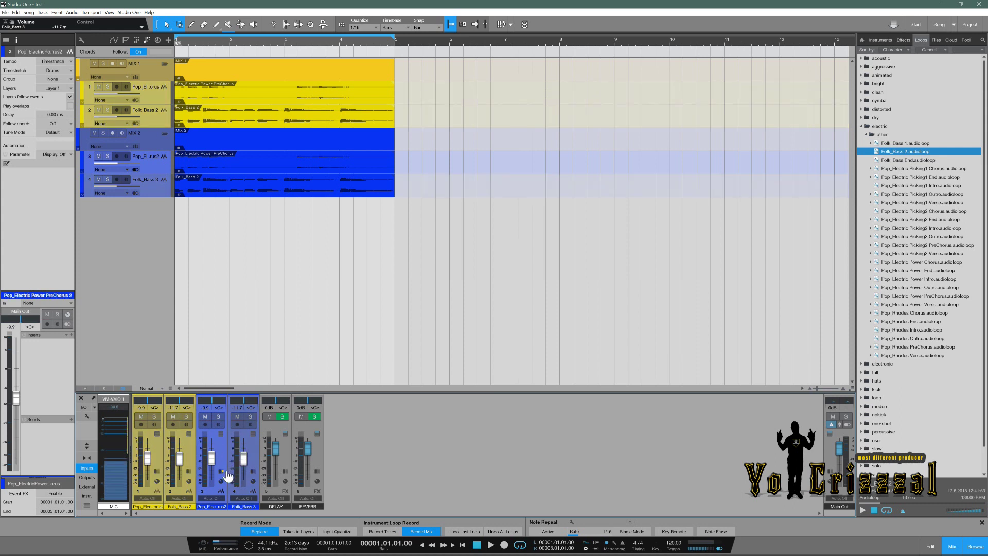
left_click(223, 470)
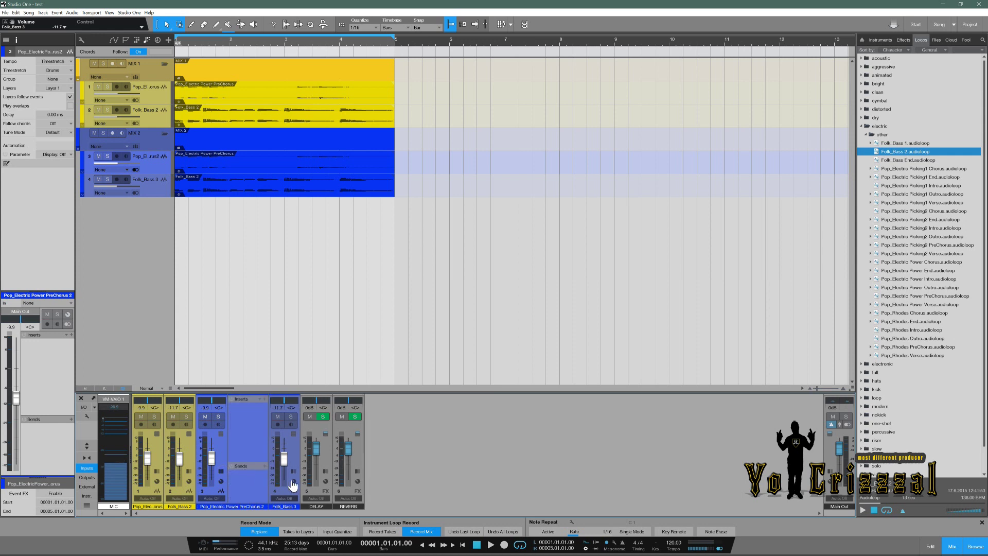
left_click(264, 466)
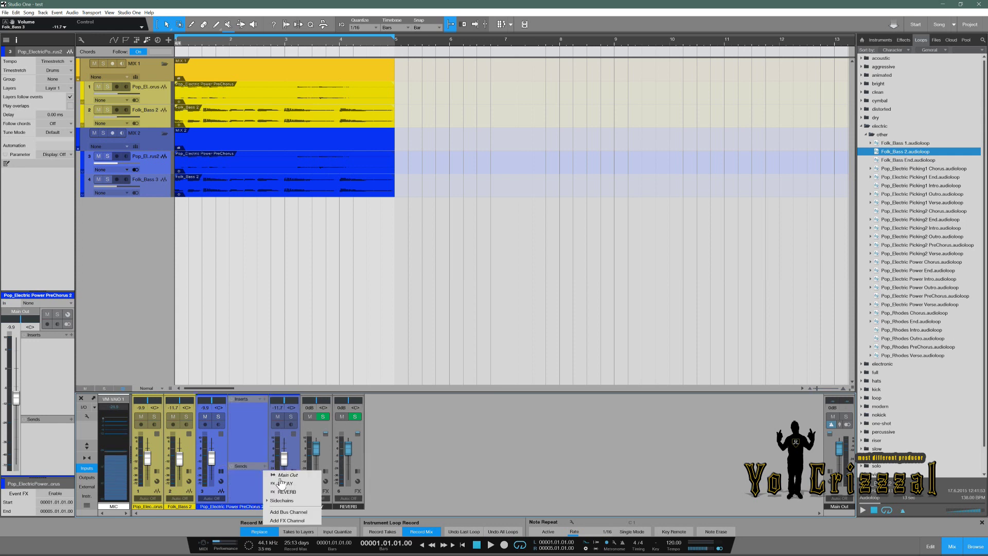
left_click(282, 483)
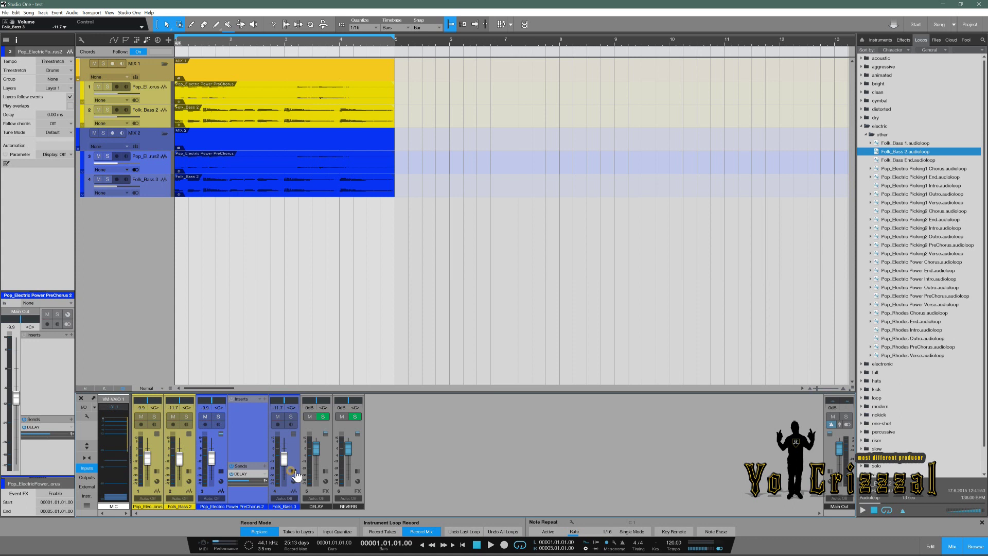
Add a DELAY send to Folk_Bass 3, then hide its sends and collapse MIX 2
left_click(291, 471)
left_click(337, 466)
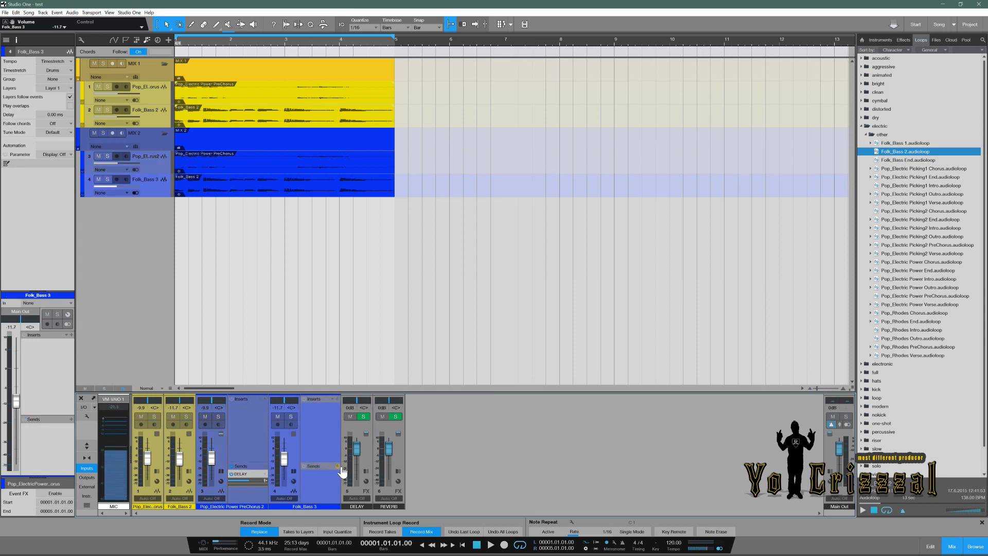
left_click(338, 466)
left_click(353, 484)
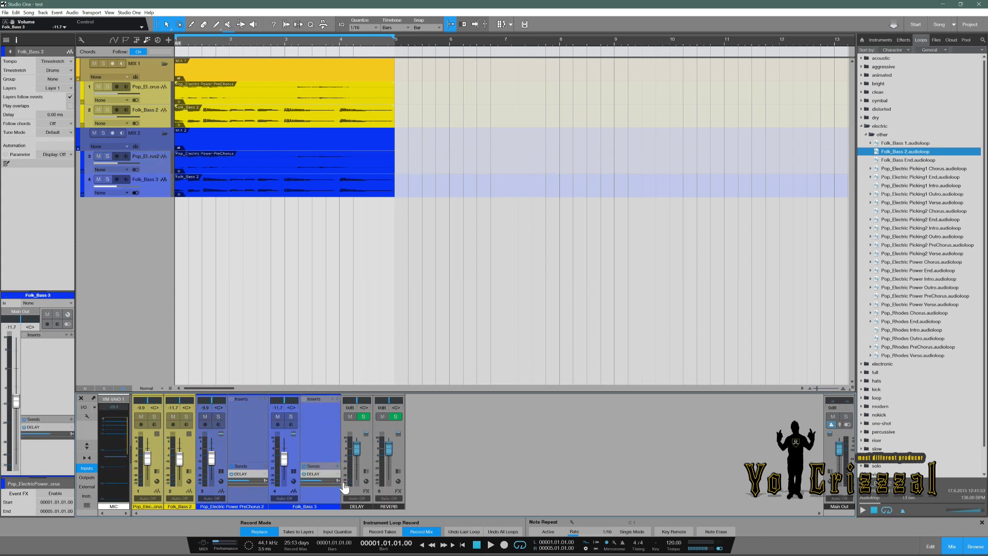
left_click(292, 470)
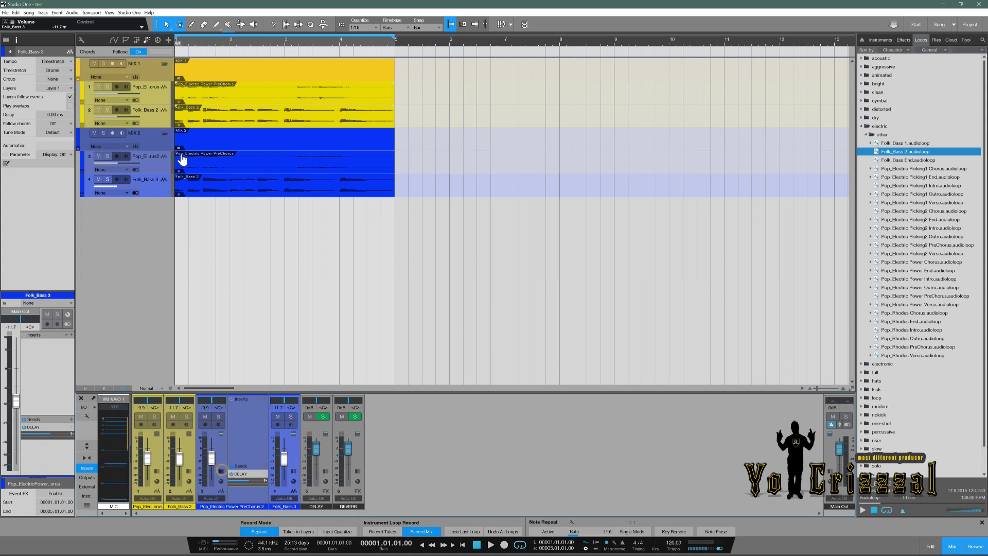
left_click(164, 133)
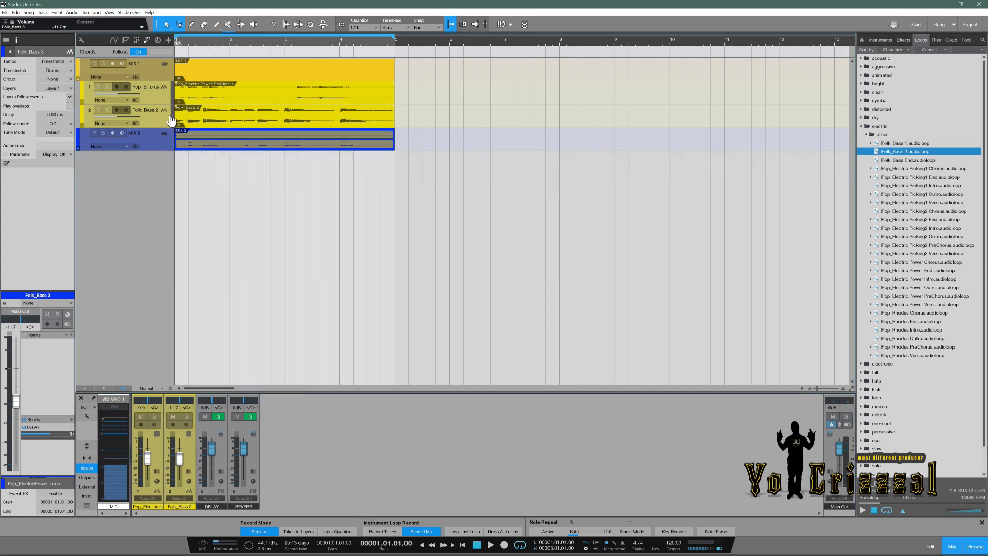
Select the MIX 1 and MIX 2 folder tracks, then expand MIX 1 to show Pop_Electric and Folk_Bass 2
left_click(164, 63)
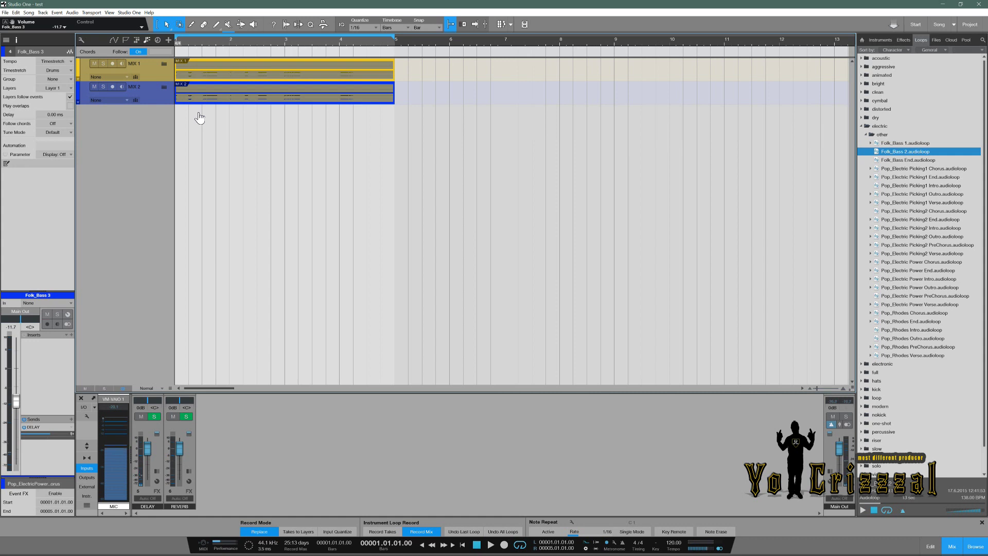
left_click(150, 76)
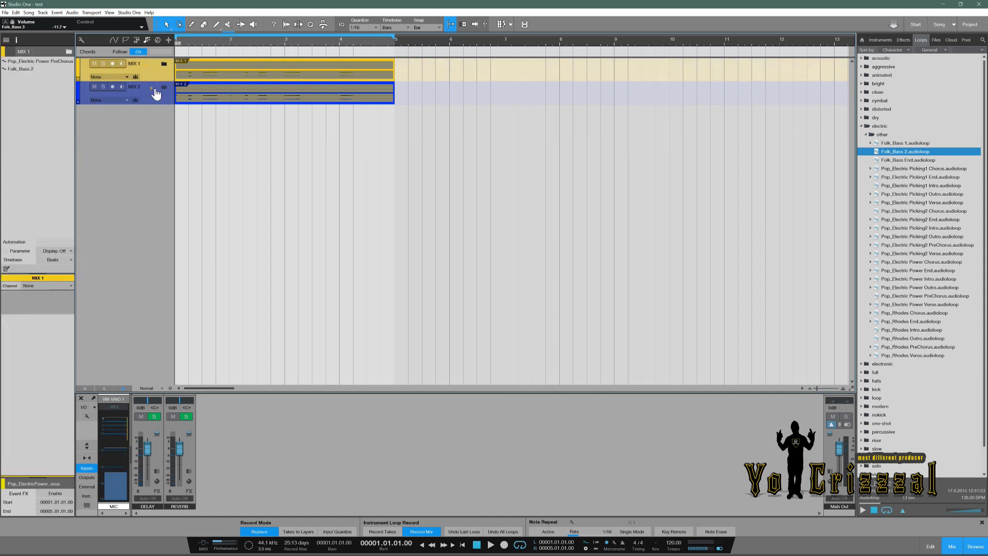
left_click(156, 93)
left_click(165, 64)
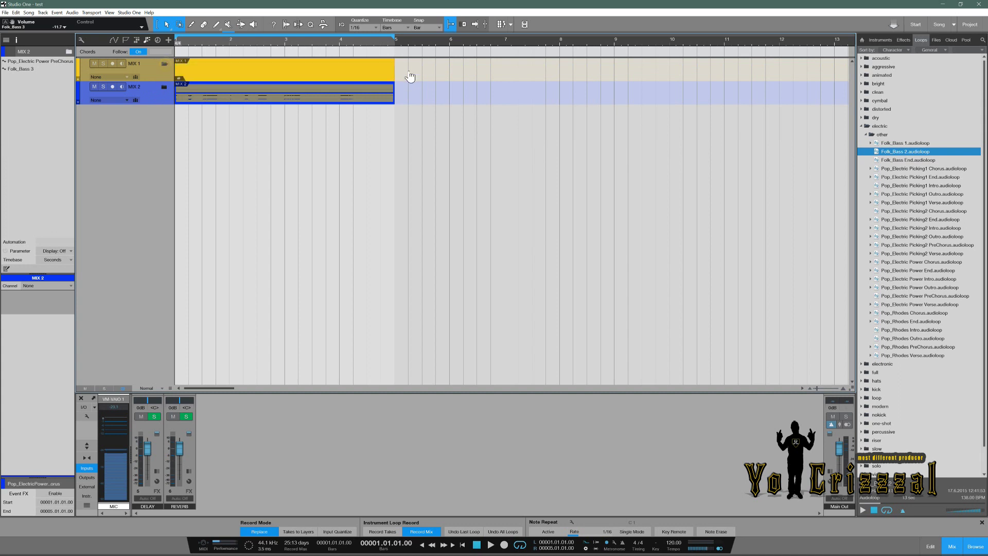
Open a Scratch Pad beside the arrangement and rename it MIX 1
left_click(503, 27)
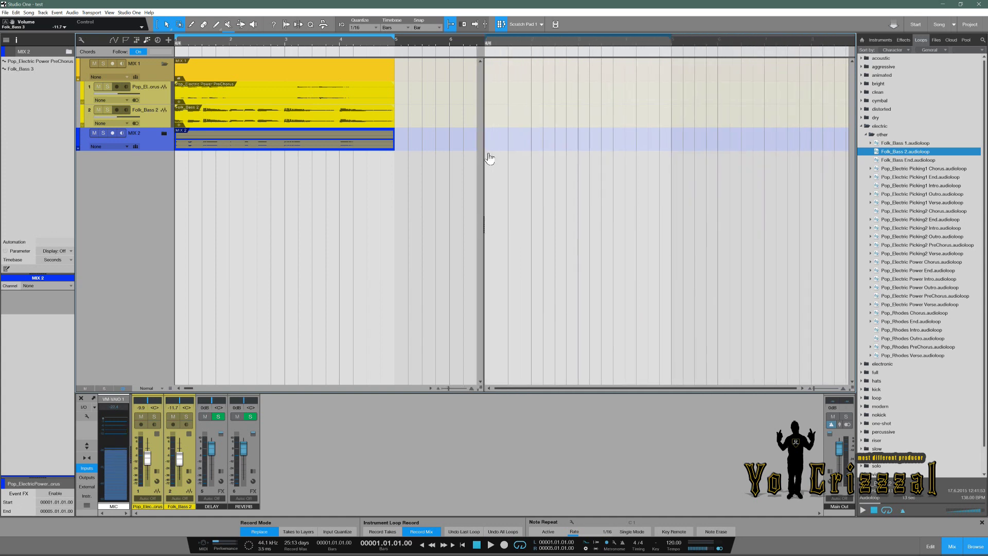
left_click(261, 100)
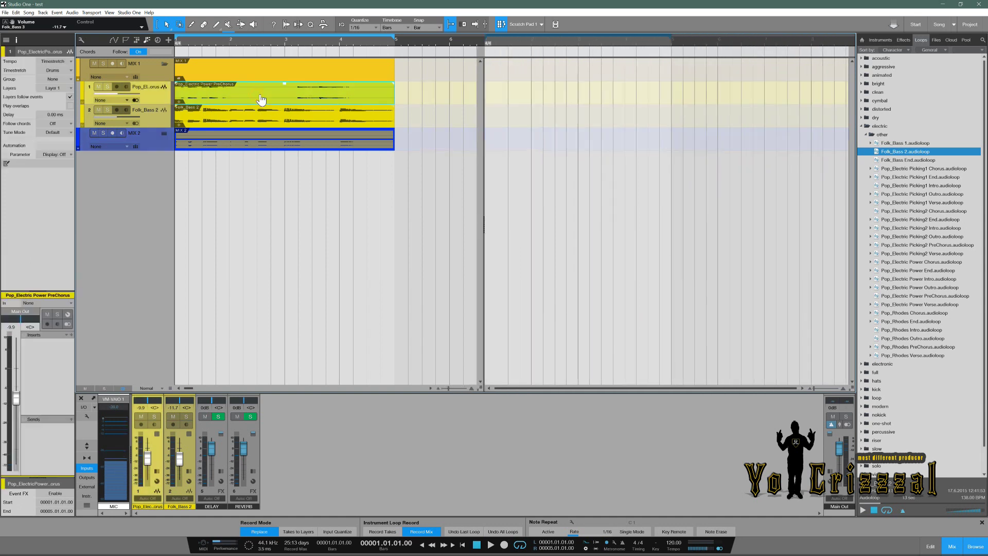
left_click(542, 24)
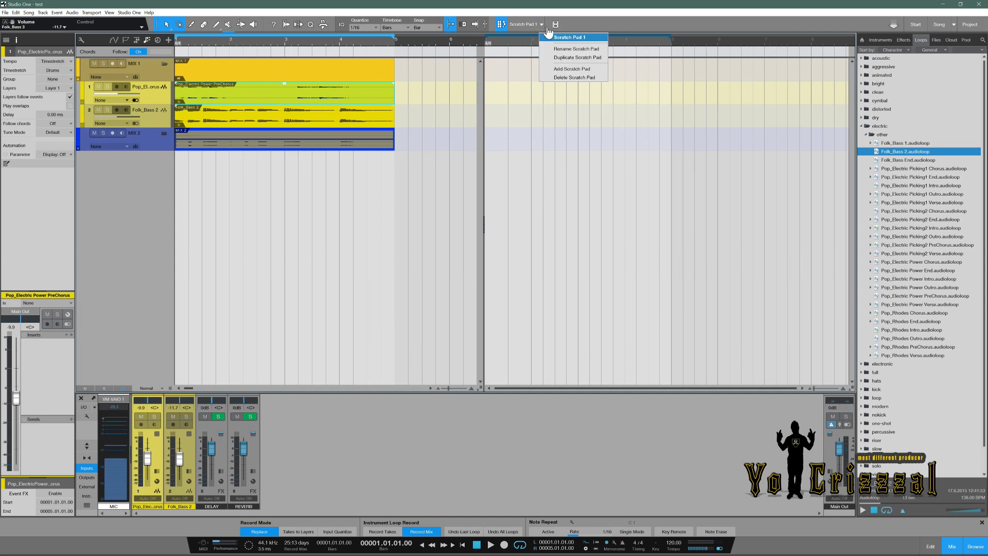
left_click(568, 49)
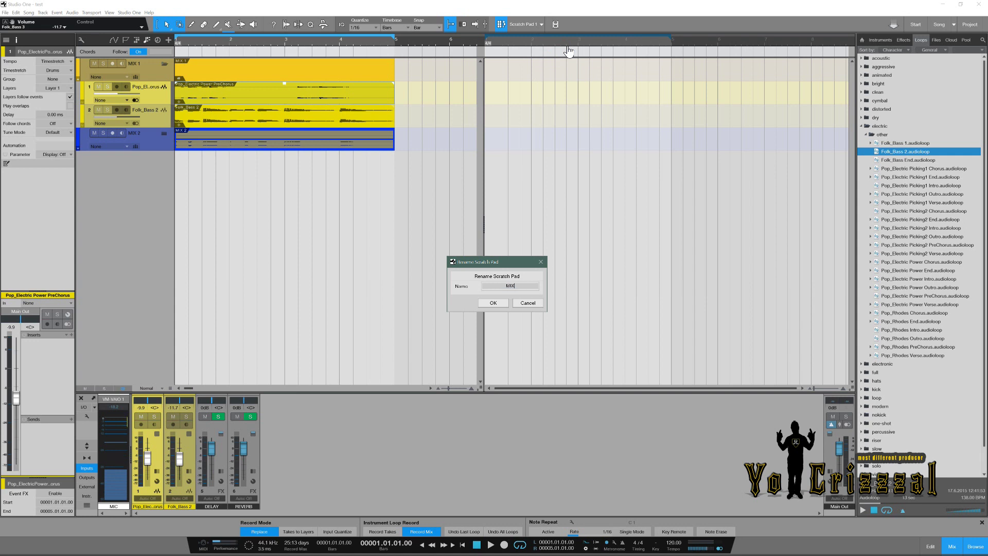
key("Return")
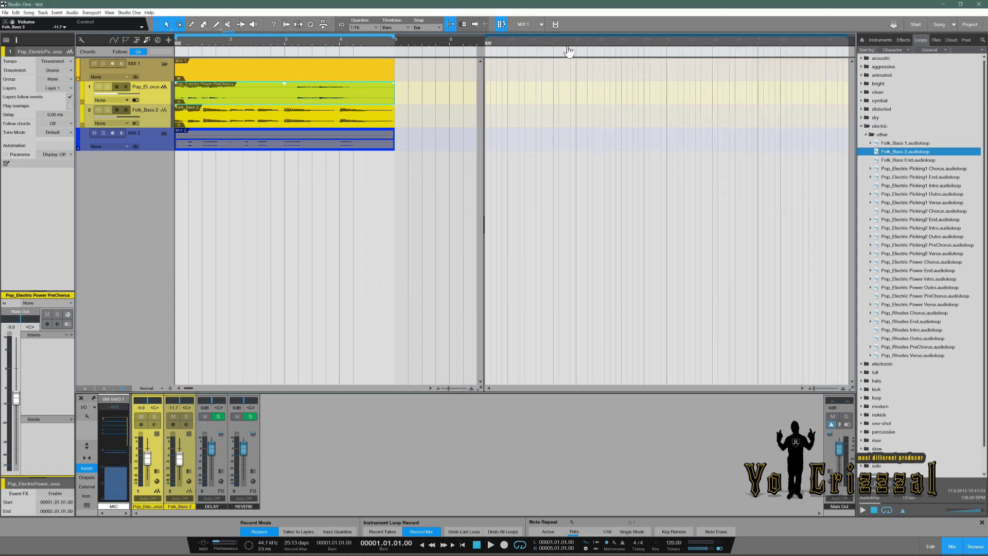
left_click(541, 25)
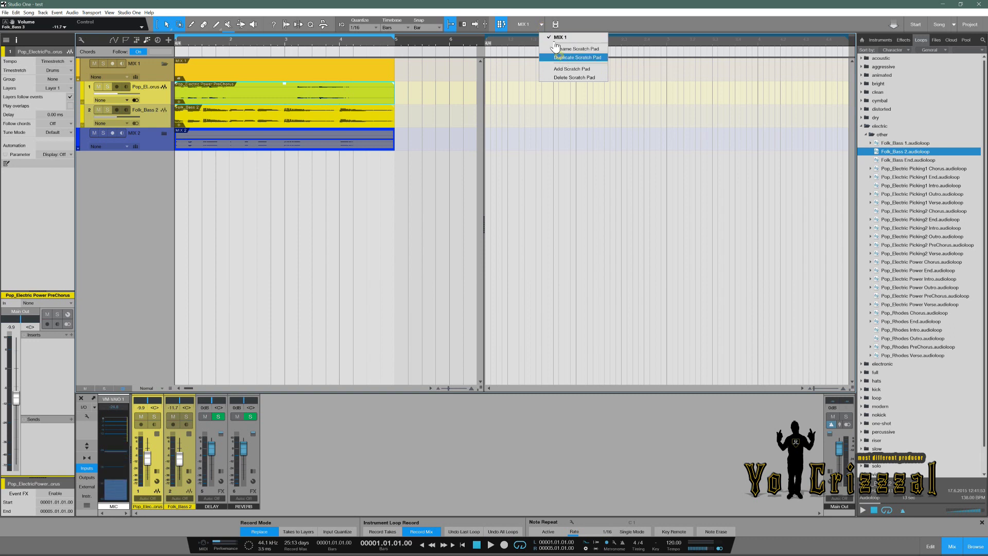
Rename the scratch pad to MIX 2 and add a new empty Scratch Pad 2
left_click(558, 49)
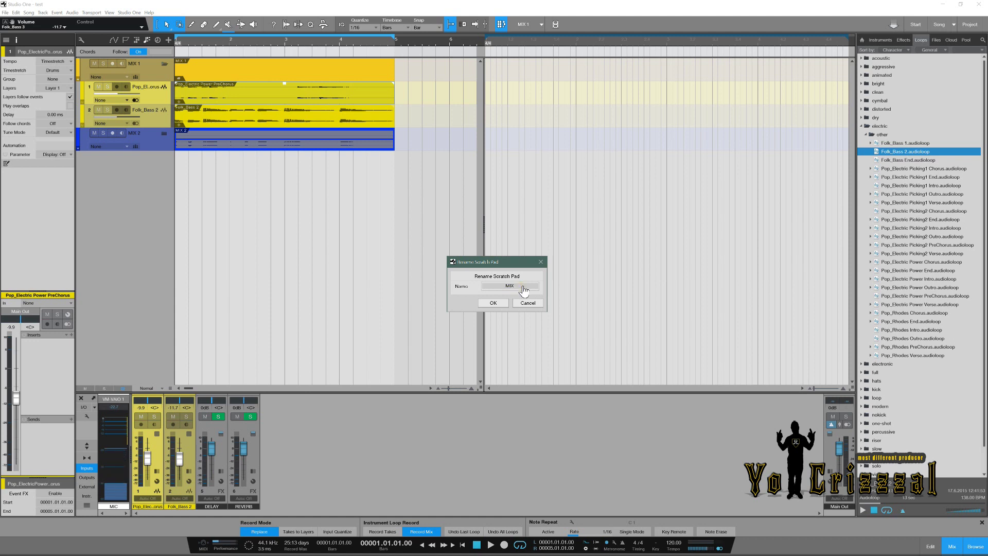
key("Return")
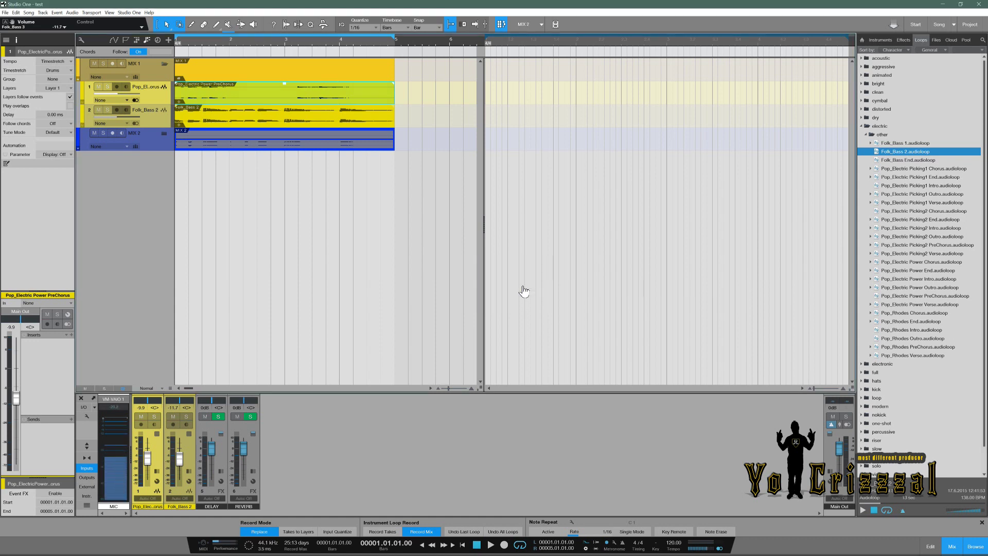
left_click(544, 24)
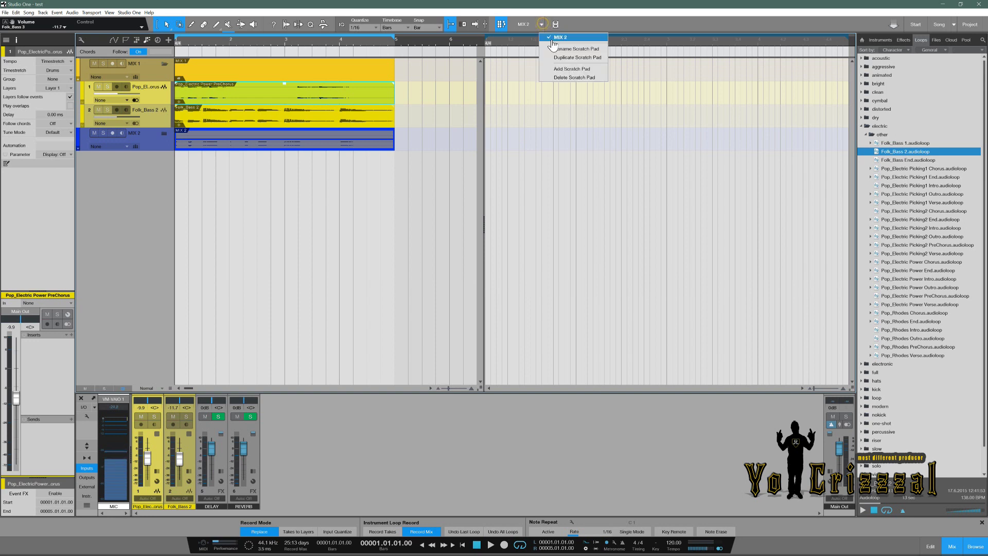
left_click(563, 40)
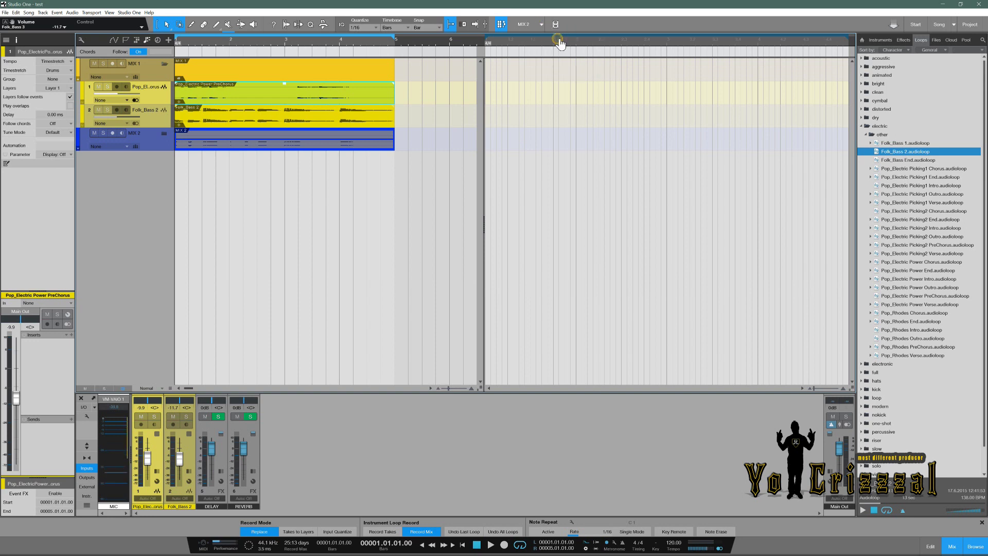
left_click(544, 26)
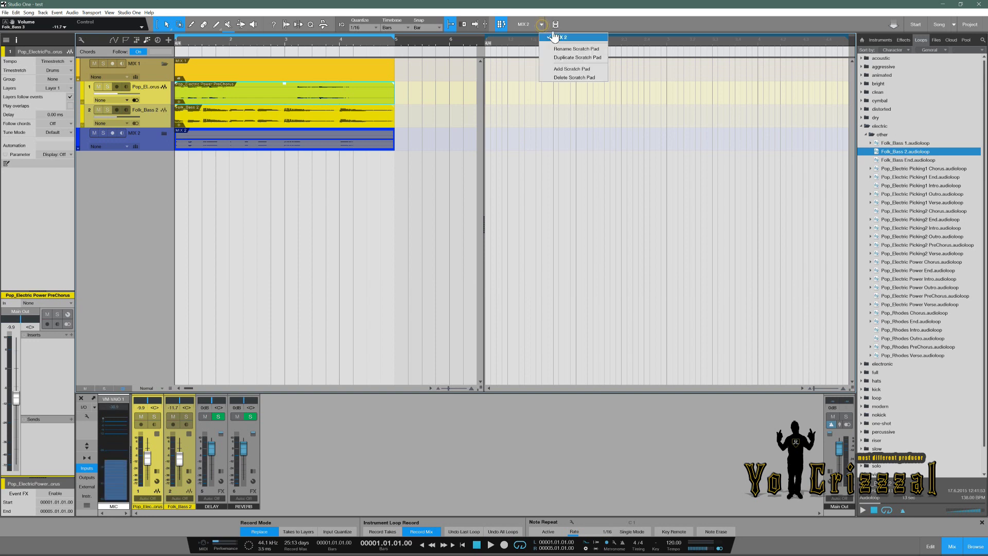
left_click(570, 69)
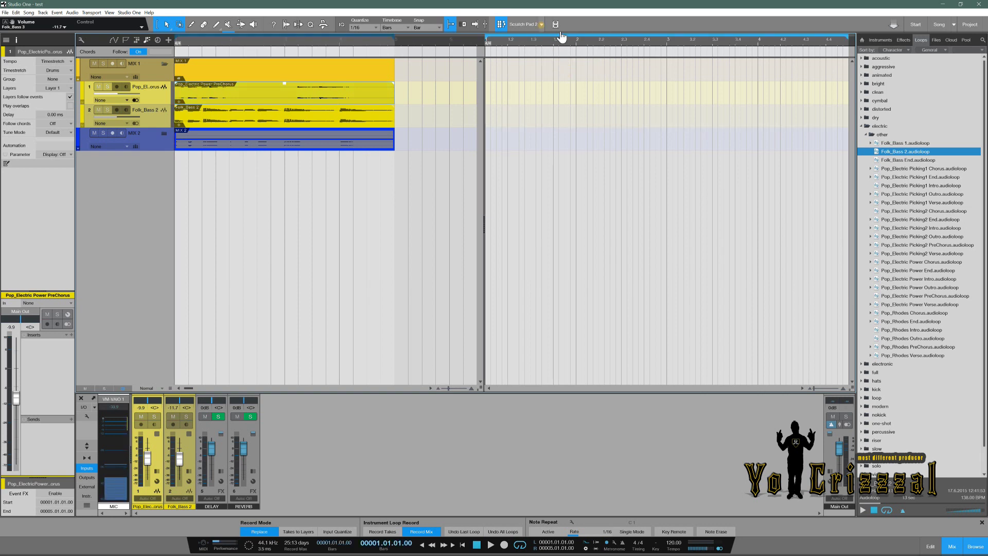
Rename Scratch Pad 2 to MIX 1 and make it the current scratch pad
left_click(543, 25)
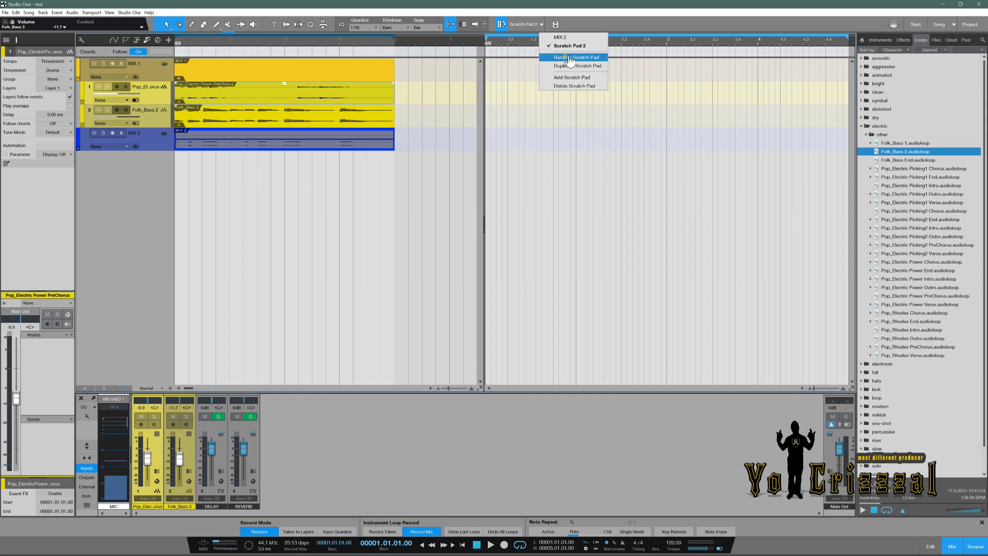
left_click(570, 58)
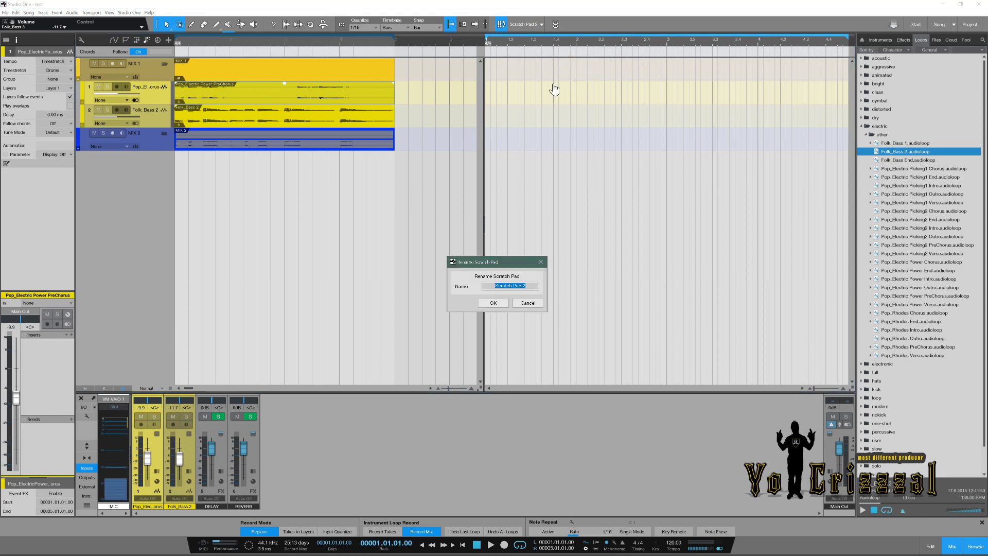
type("MIX 1")
key("Return")
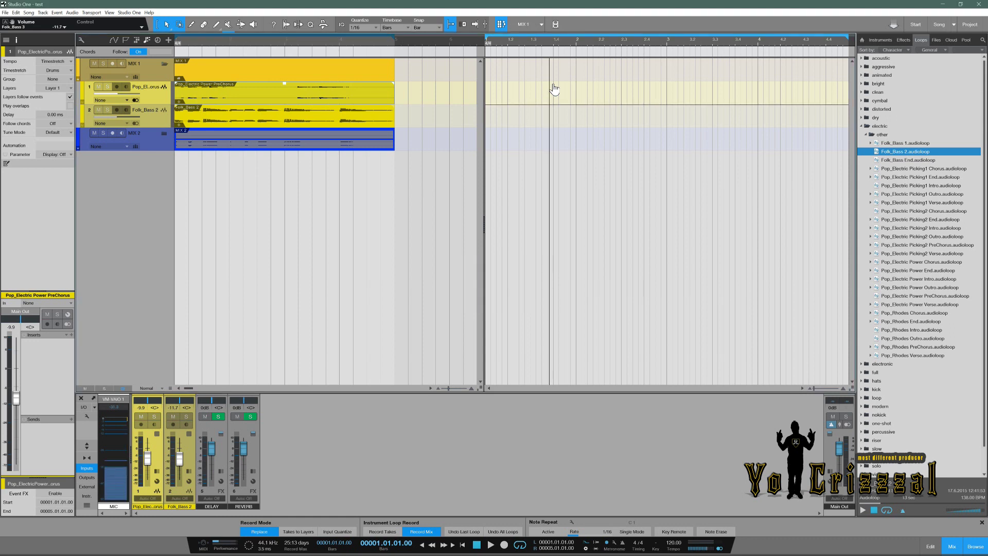
left_click(541, 25)
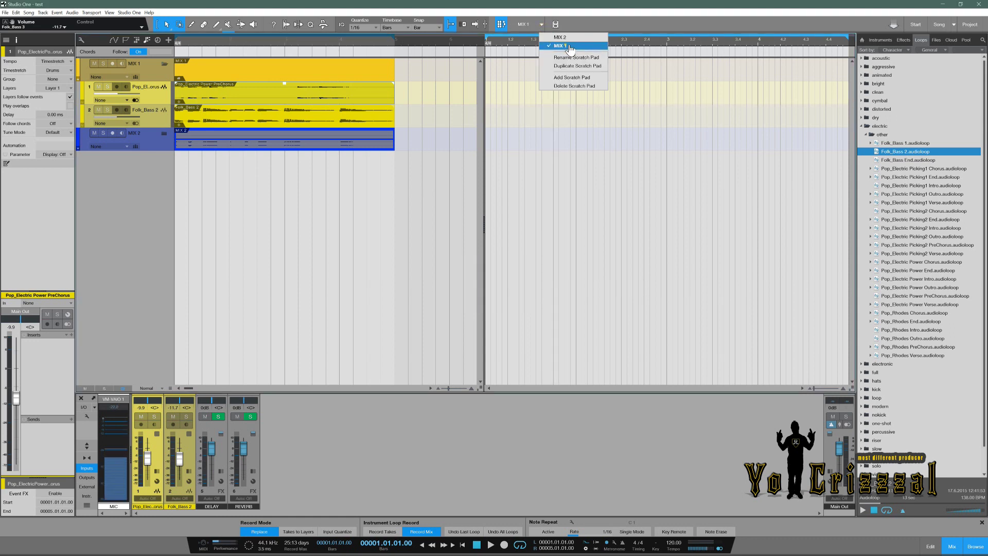
left_click(570, 46)
left_click(542, 25)
left_click(586, 32)
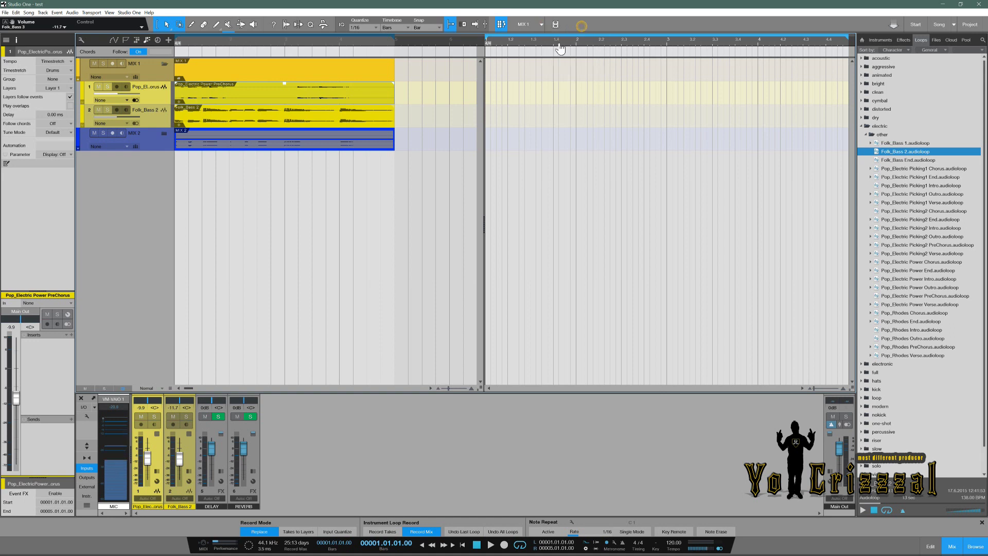
Drag MIX 1's Pop_Electric and Folk_Bass 2 events into the MIX 1 scratch pad
left_click(273, 98)
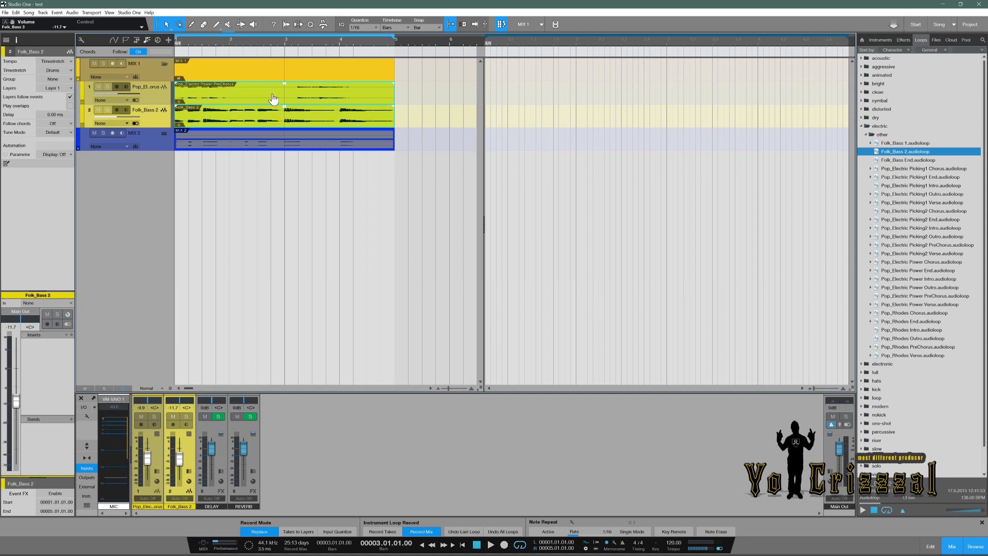
left_click_drag(274, 99, 535, 103)
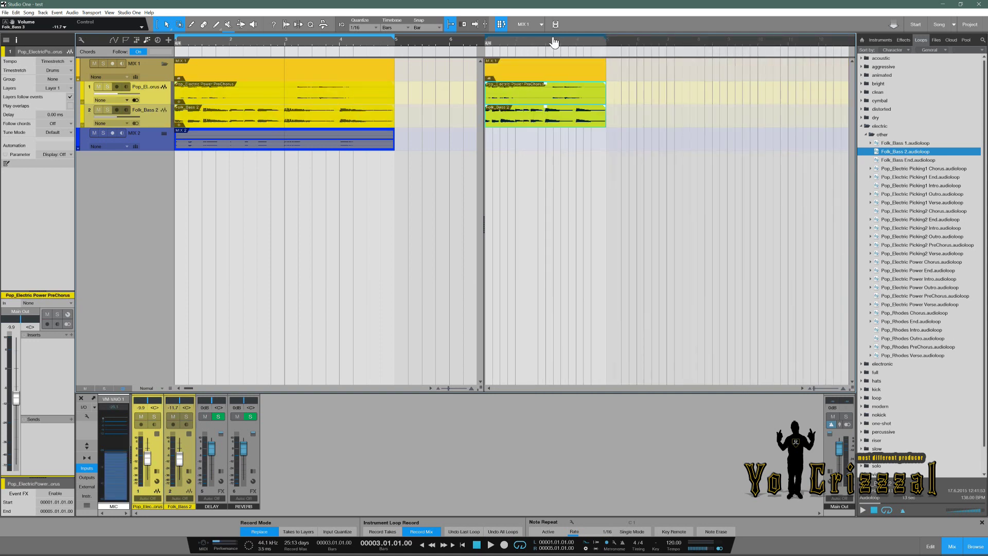
left_click(541, 24)
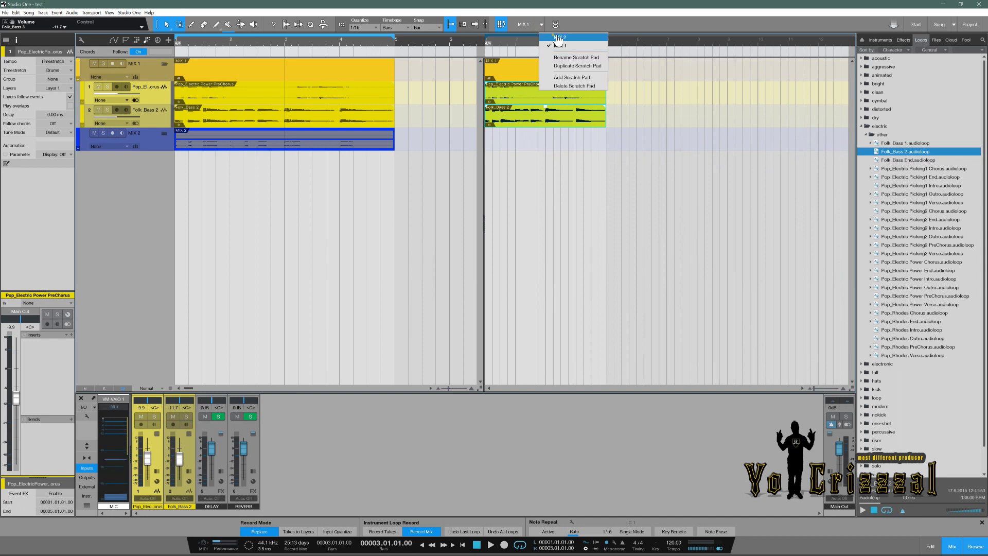
Drag MIX 2's PreChorus and Folk_Bass 2 events into the MIX 2 scratch pad, then collapse both folders
left_click(556, 40)
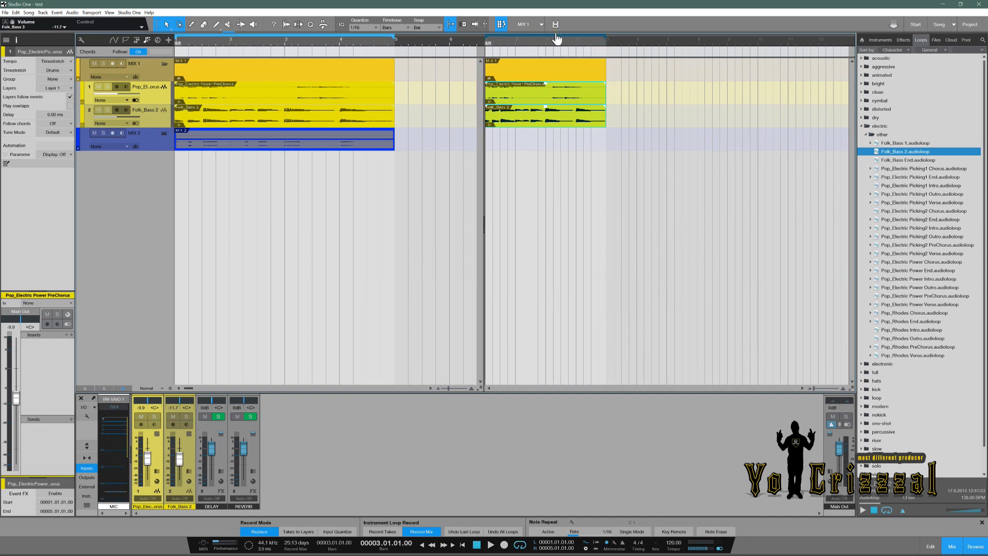
left_click(164, 134)
left_click(227, 170)
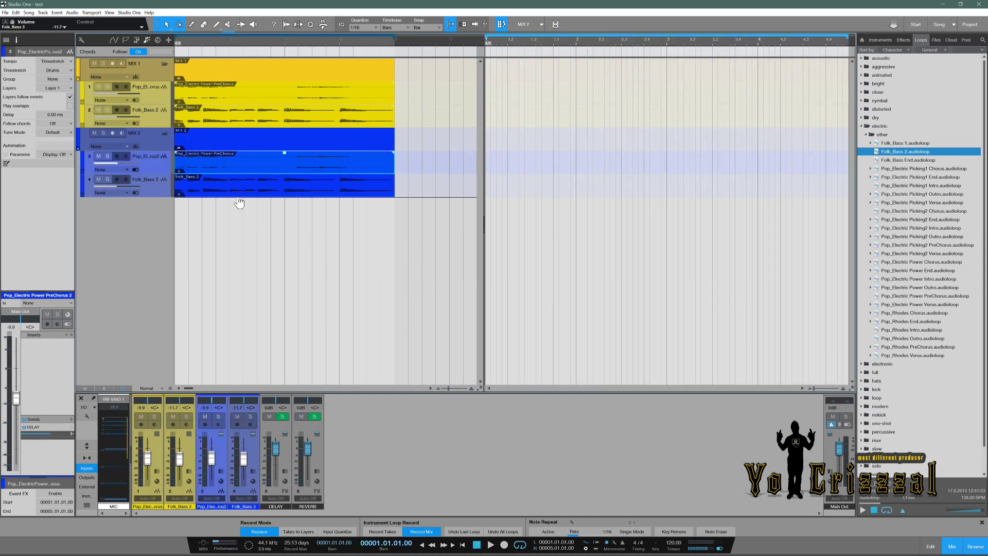
left_click(242, 185, "shift")
left_click_drag(246, 172, 522, 168)
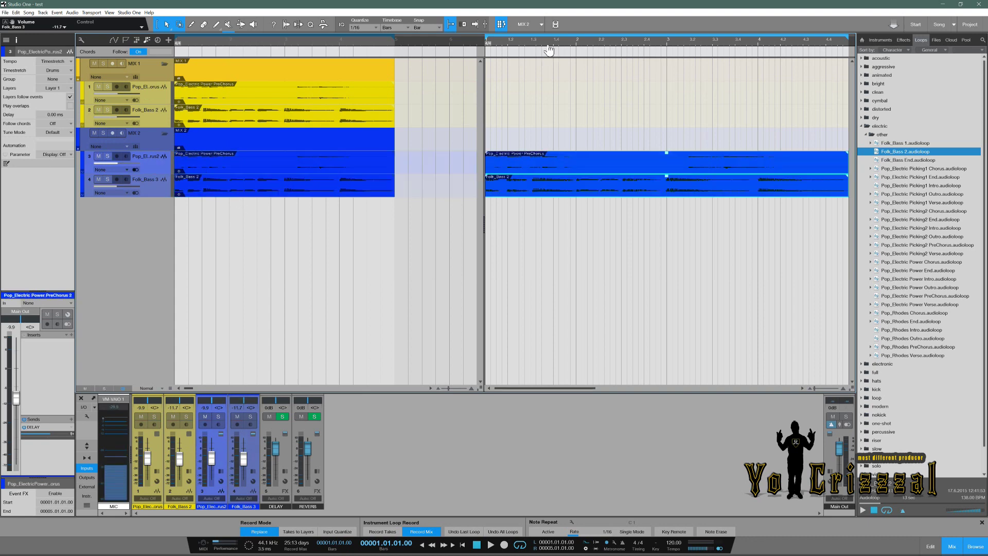
scroll(549, 41, "down", 3)
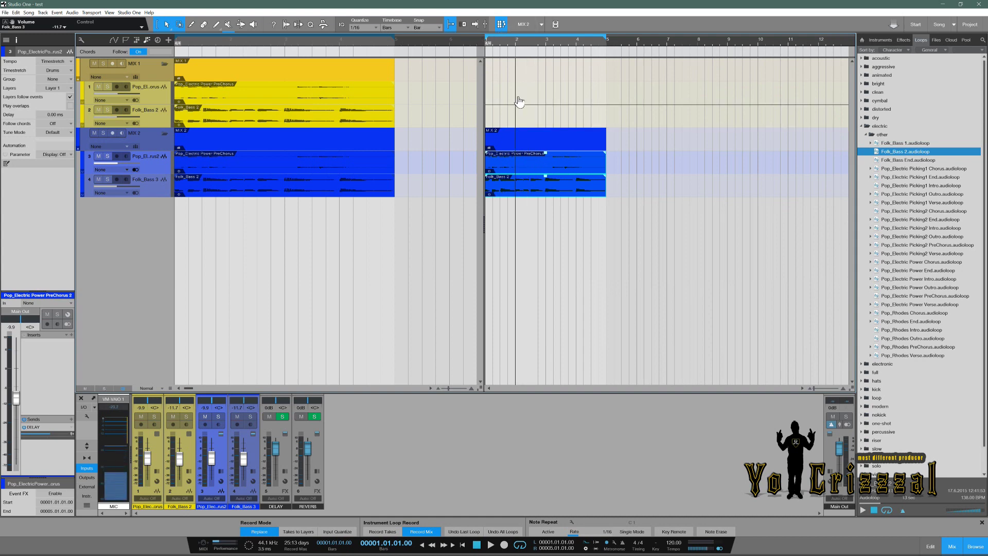
left_click(163, 136)
left_click(165, 64)
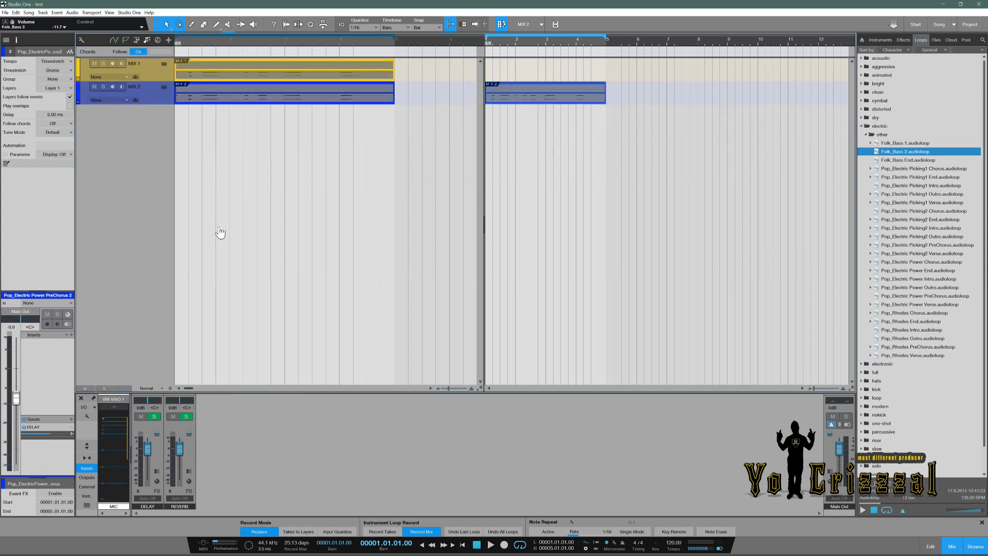
left_click(165, 64)
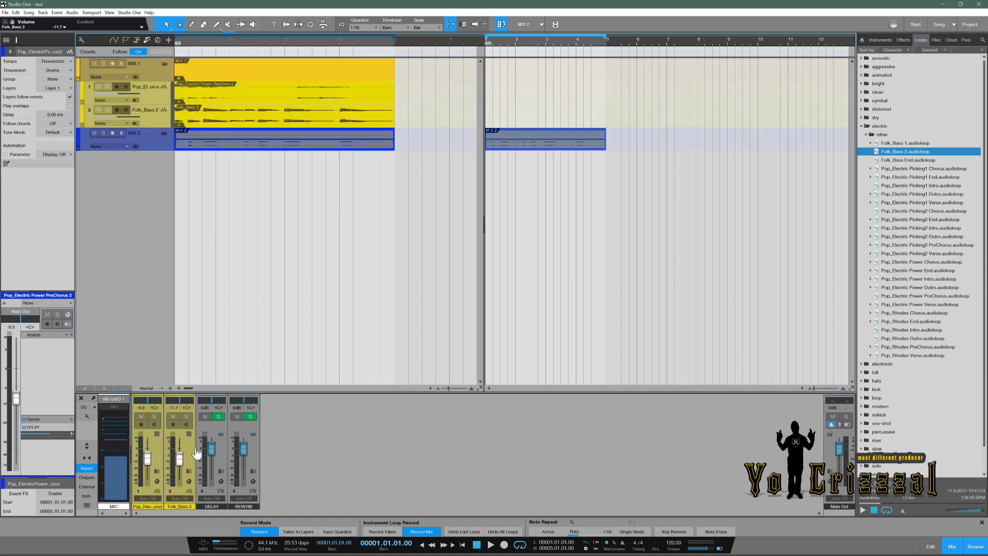
left_click(164, 63)
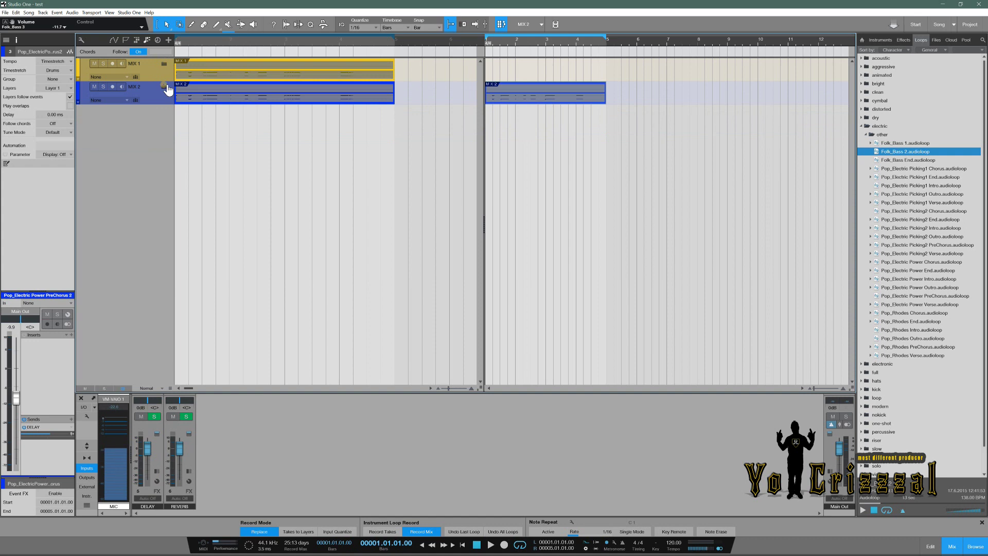
left_click(164, 86)
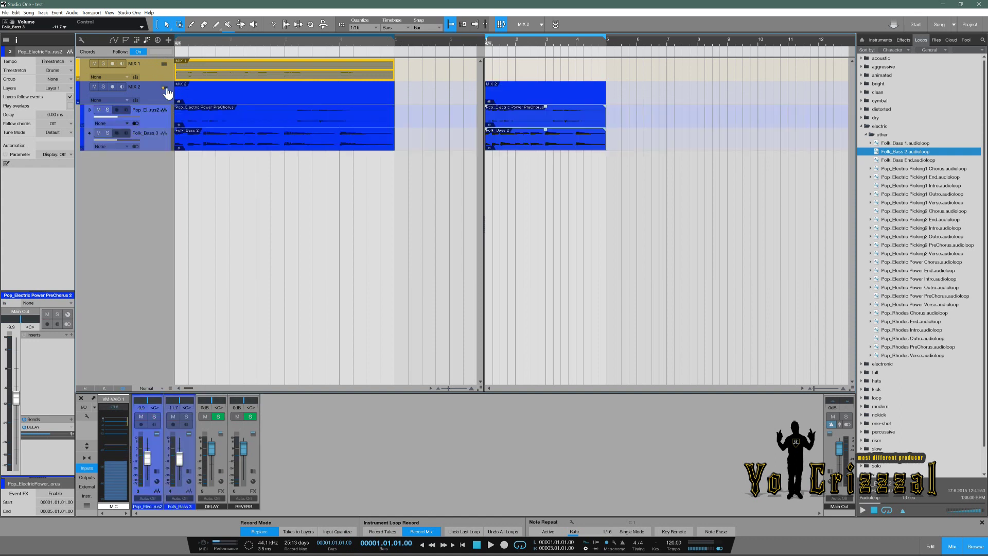
left_click(164, 87)
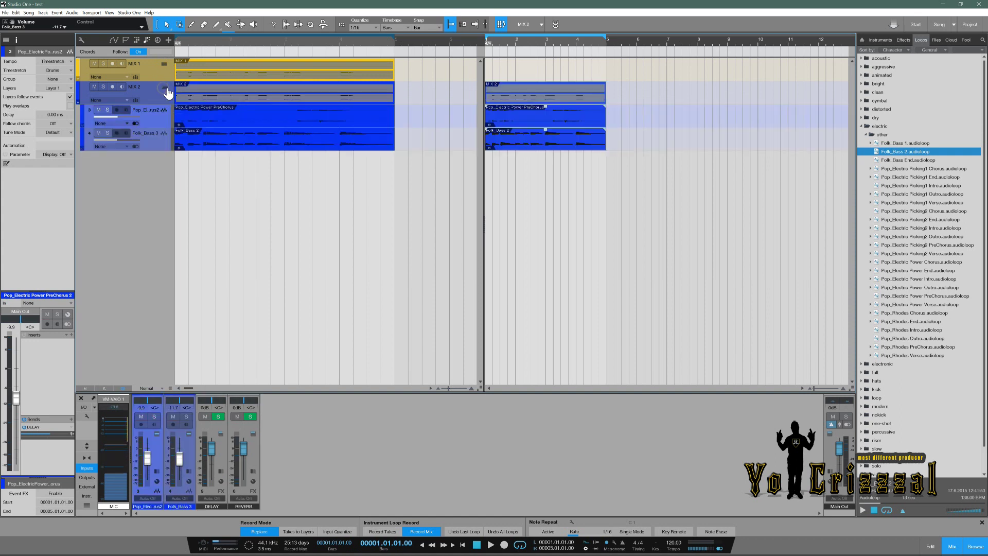
left_click(541, 24)
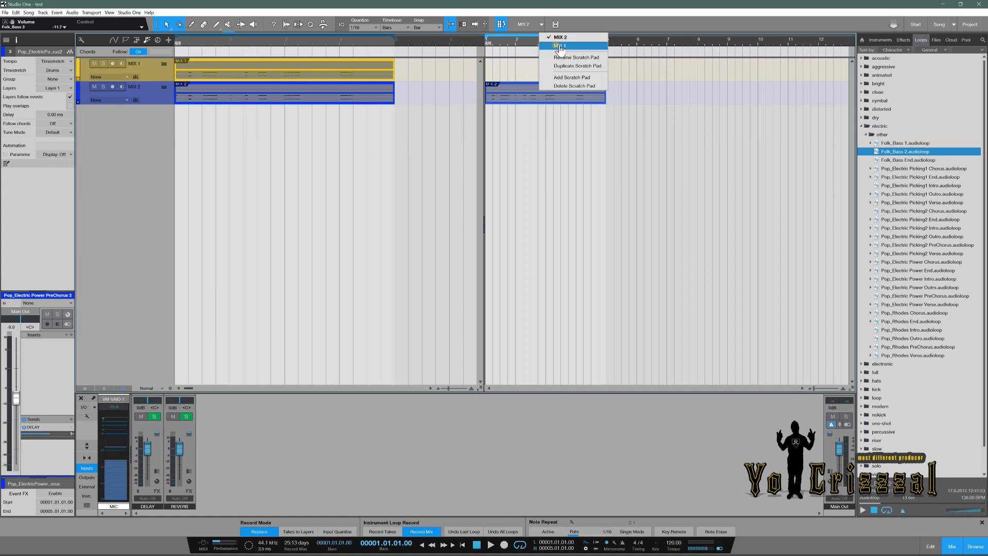
Switch to the MIX 1 scratch pad and play the song from the start
left_click(553, 36)
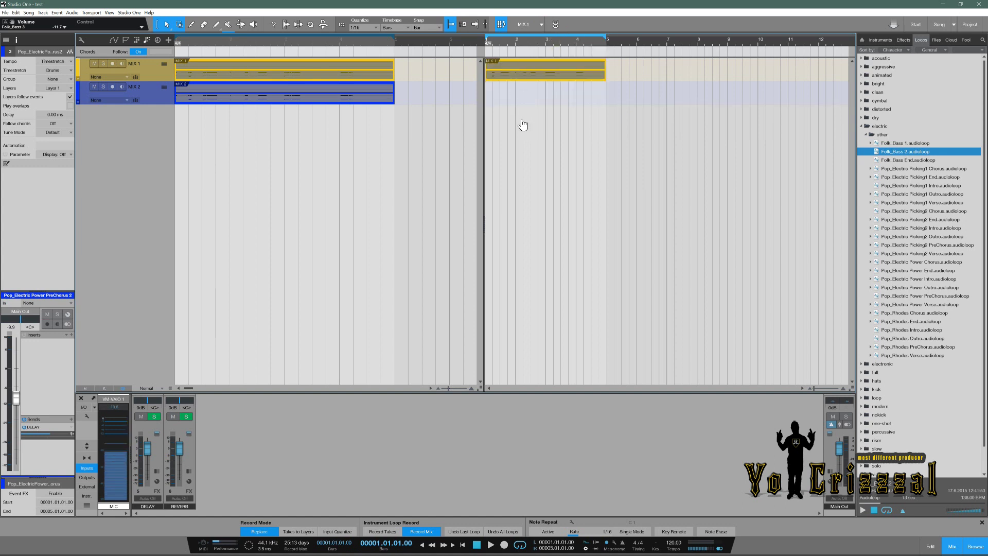
left_click(498, 41)
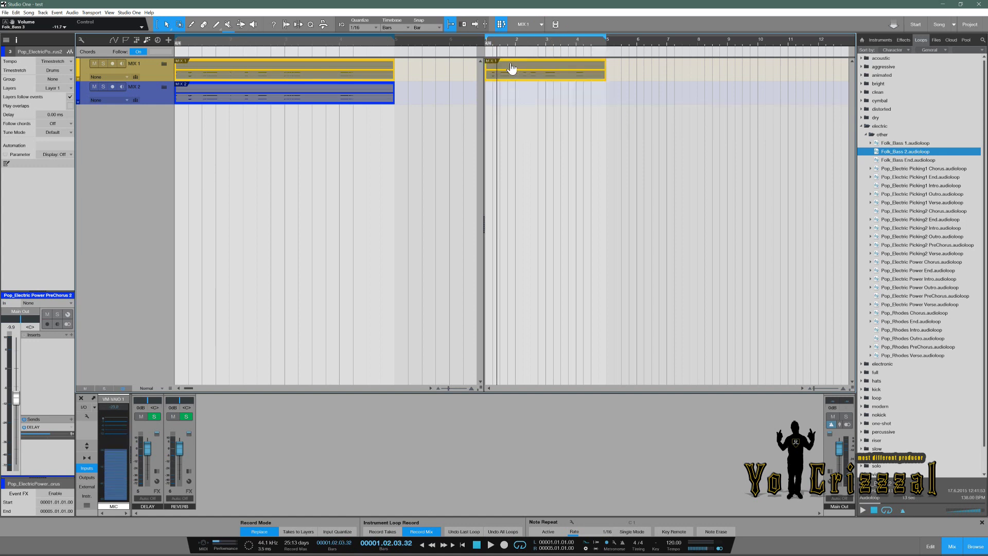
key("comma")
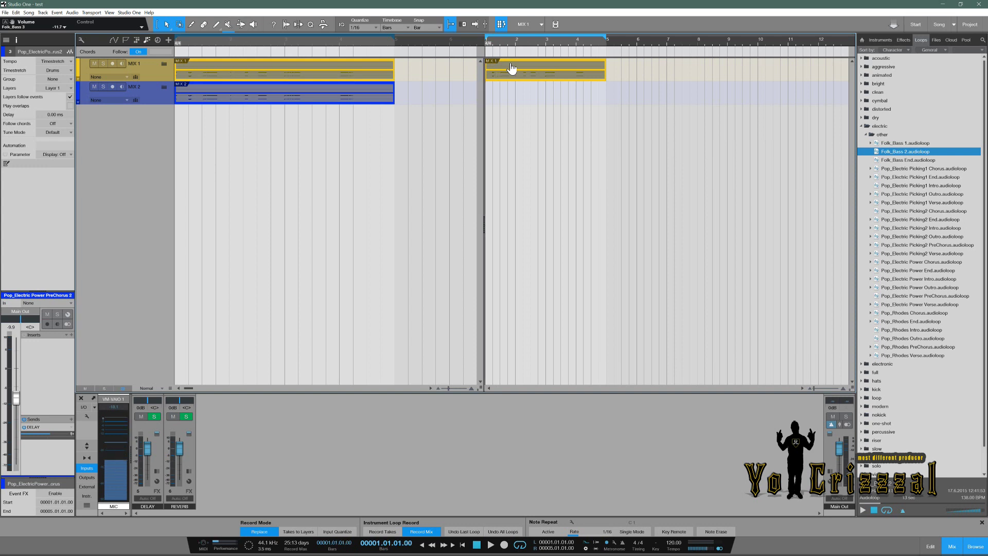
key("space")
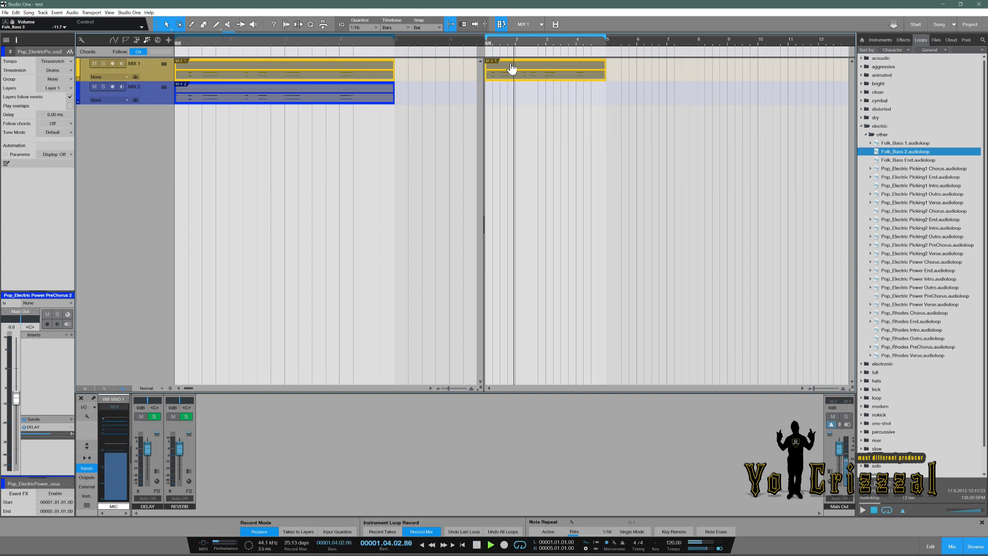
Toggle the MIX 1 and MIX 2 folders and show MIX 2 in the scratch pad
left_click(166, 66)
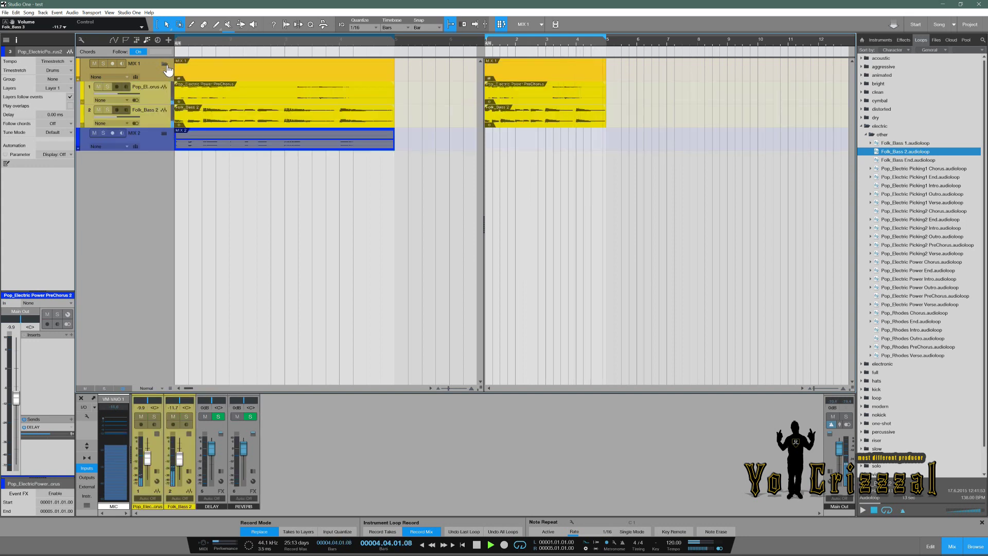
left_click(165, 66)
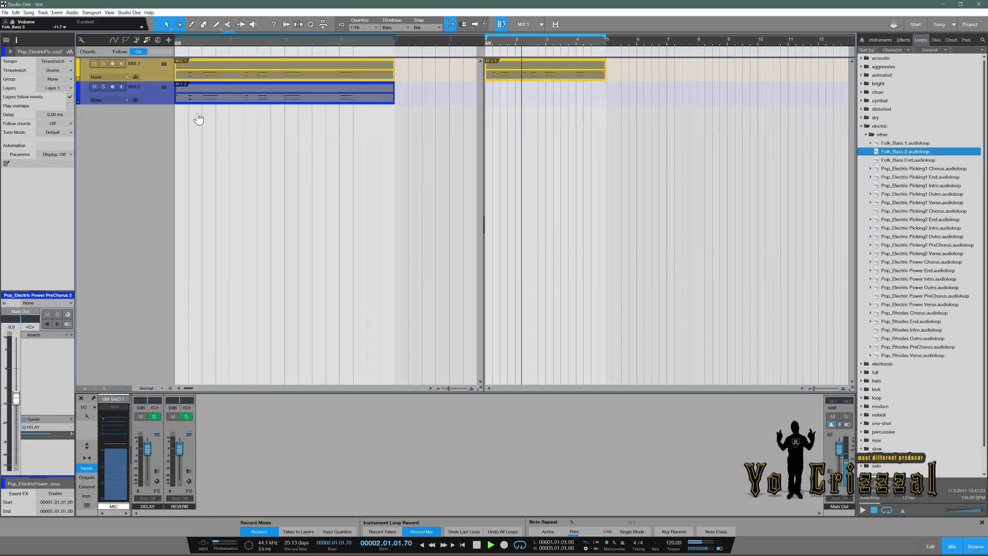
left_click(166, 87)
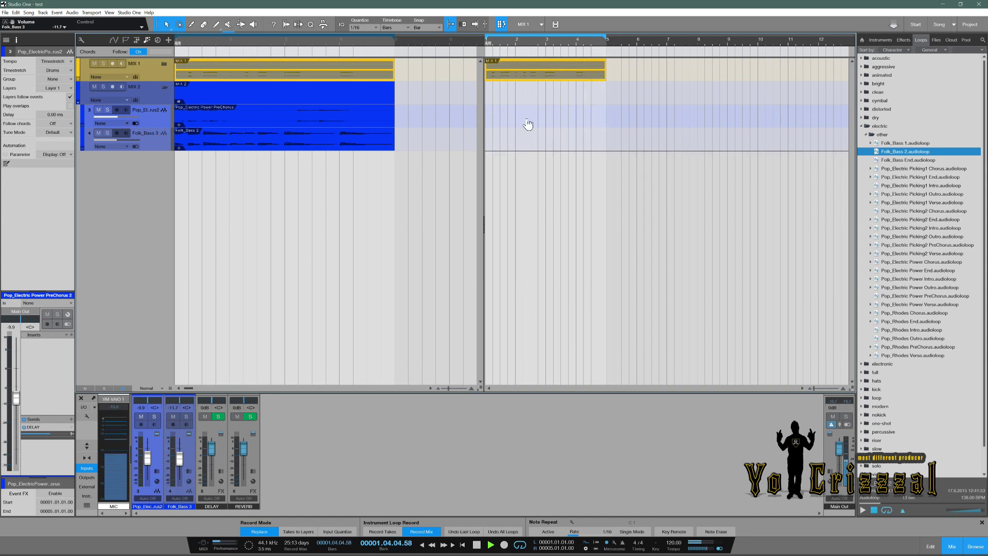
left_click(541, 24)
left_click(553, 46)
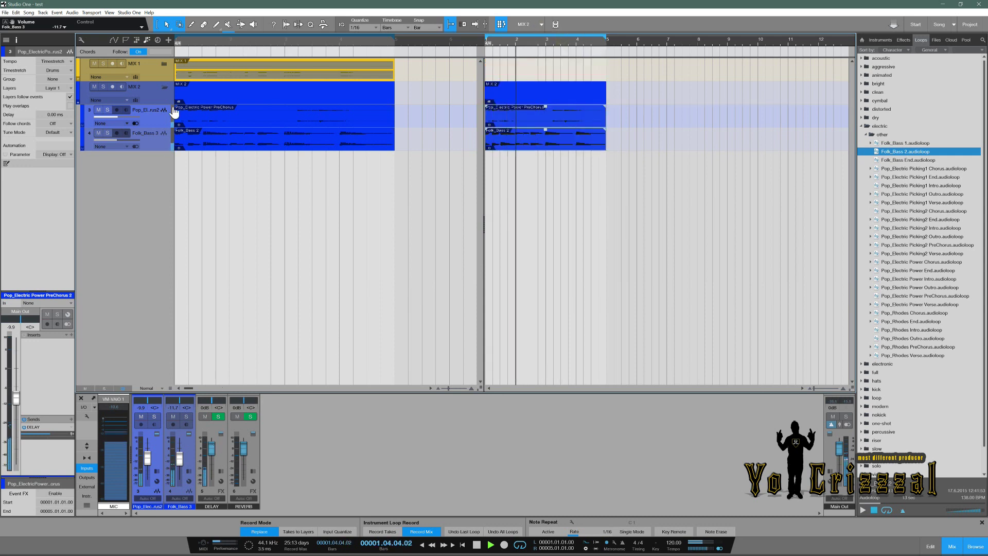
left_click(165, 87)
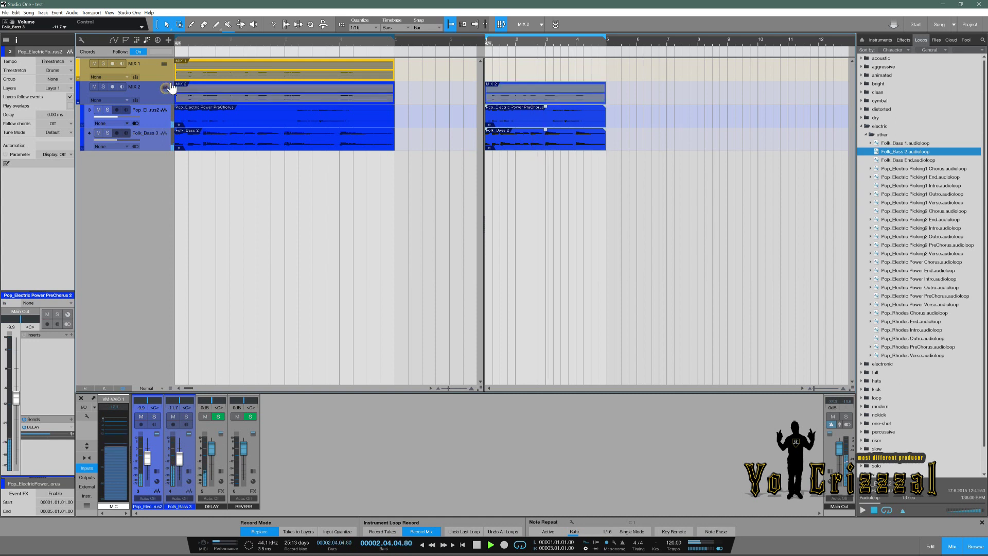
left_click(164, 64)
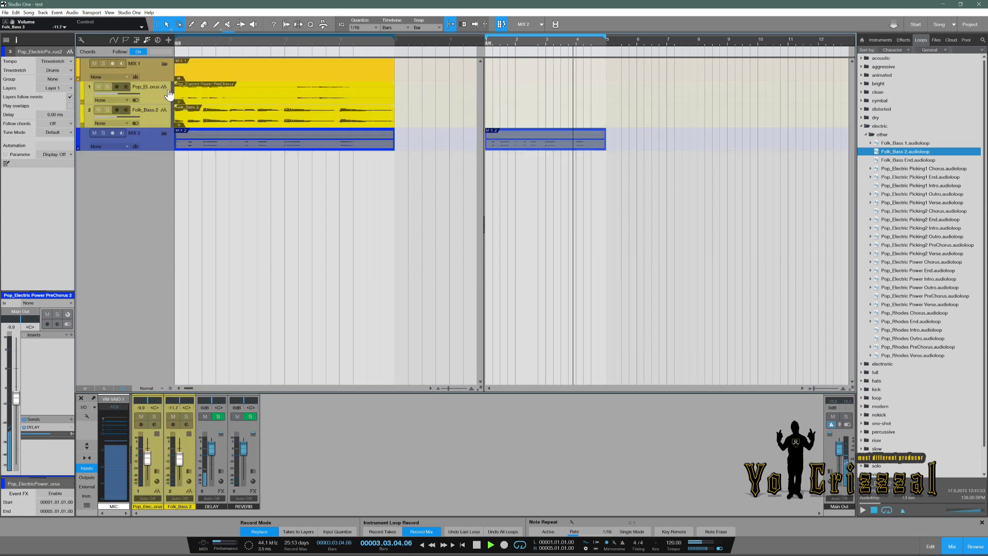
Expand MIX 2, stop playback, then collapse both the MIX 1 and MIX 2 folders
left_click(164, 134)
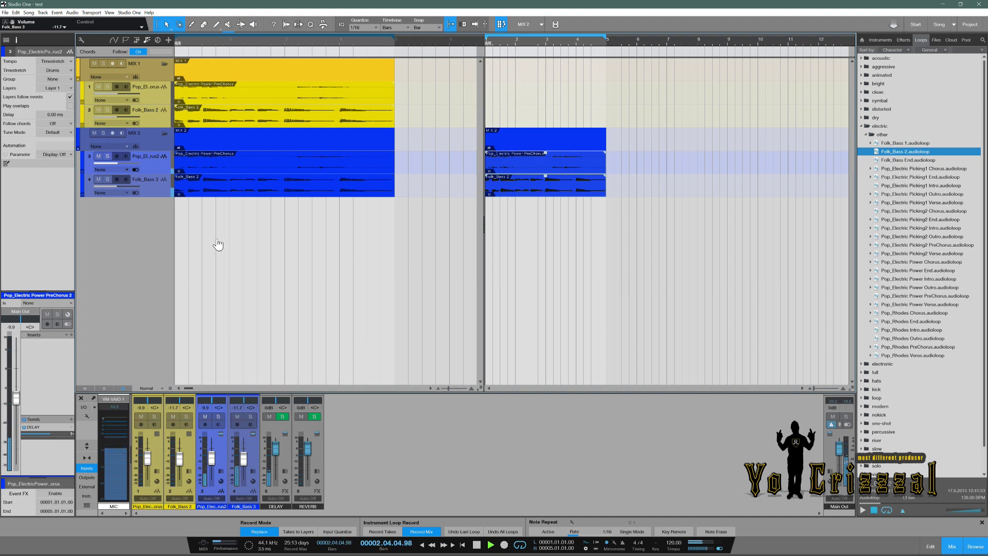
key("space")
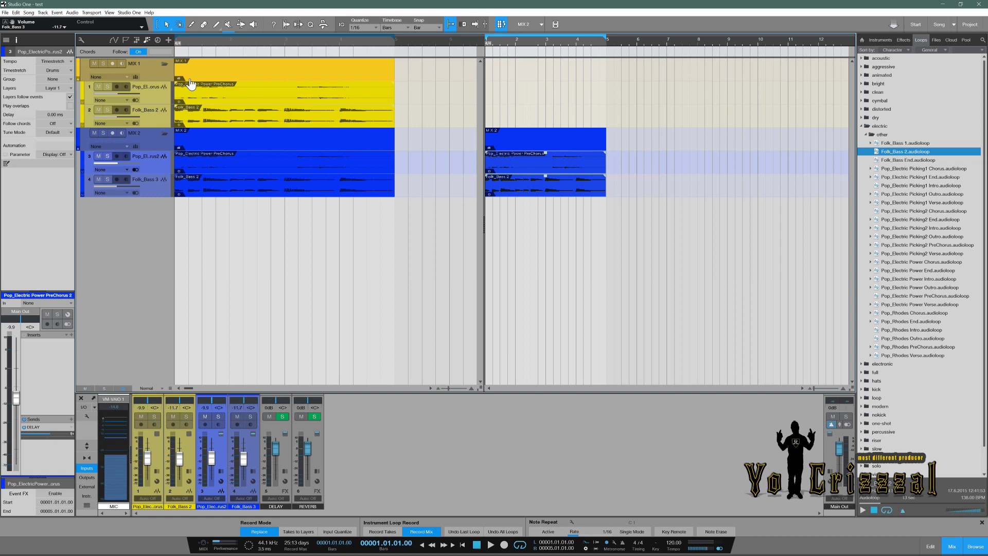
left_click(167, 66)
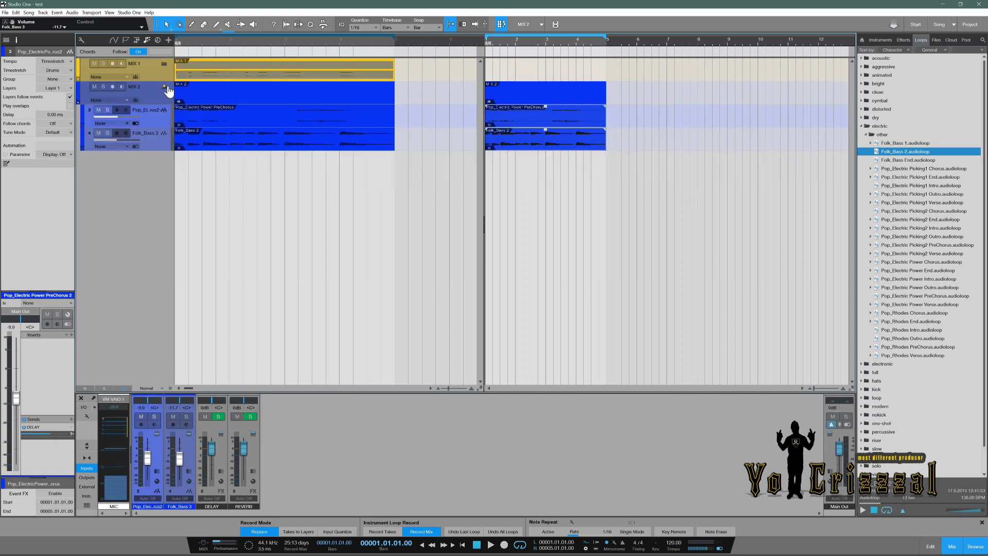
left_click(168, 88)
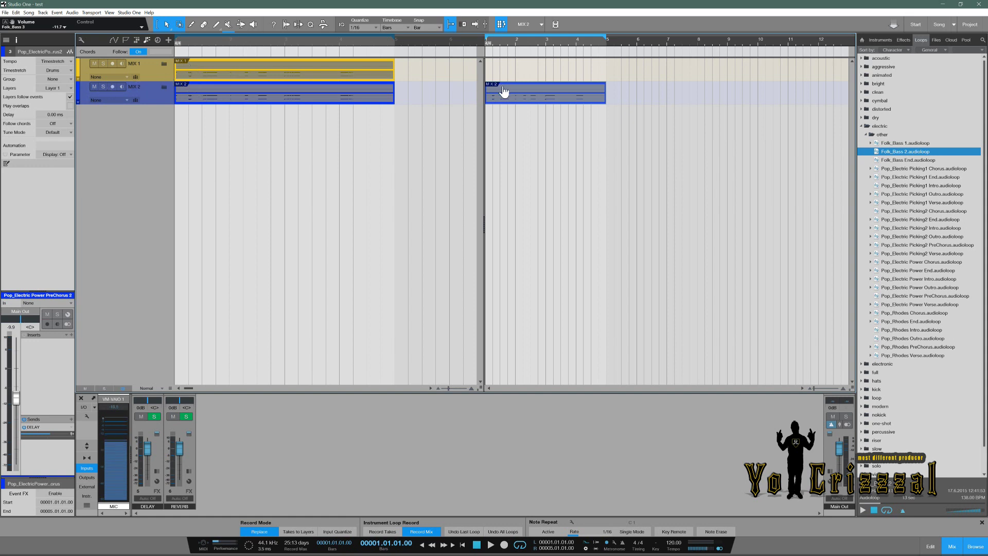
left_click(96, 86)
left_click(164, 63)
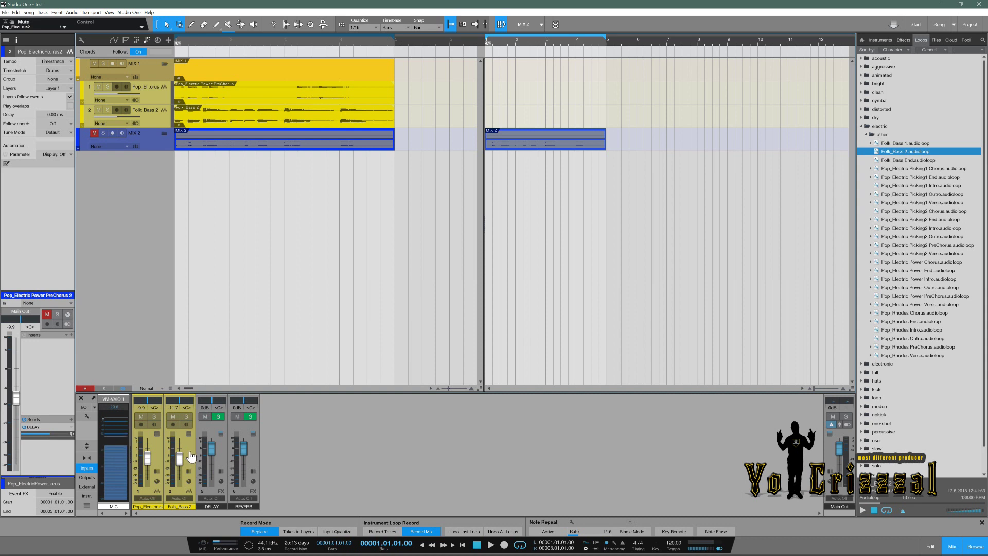
left_click(165, 64)
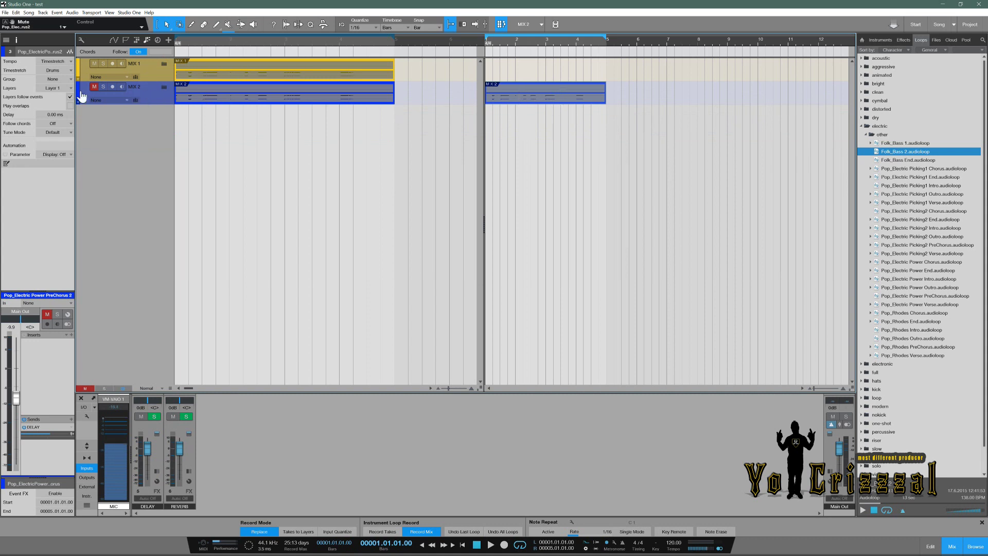
left_click(97, 86)
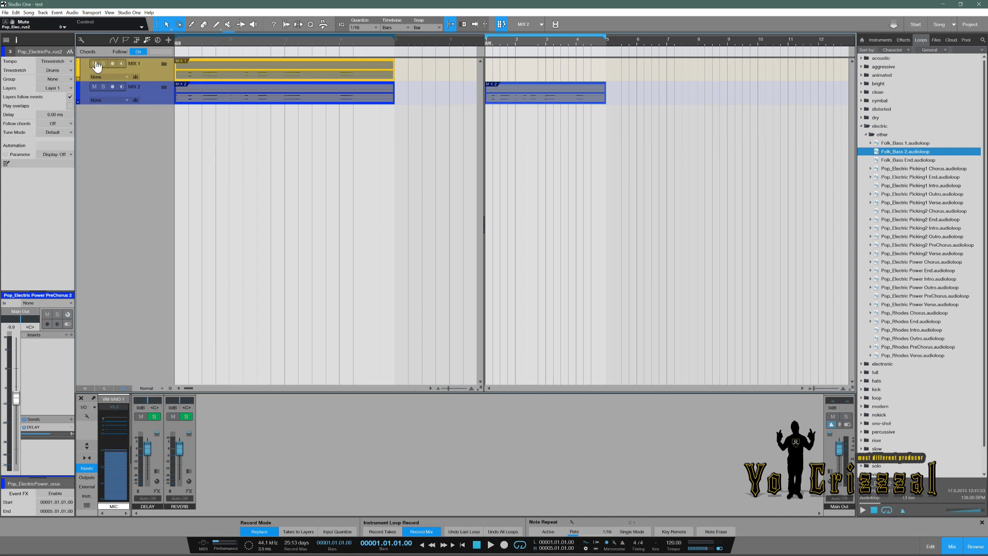
left_click(95, 63)
left_click(165, 88)
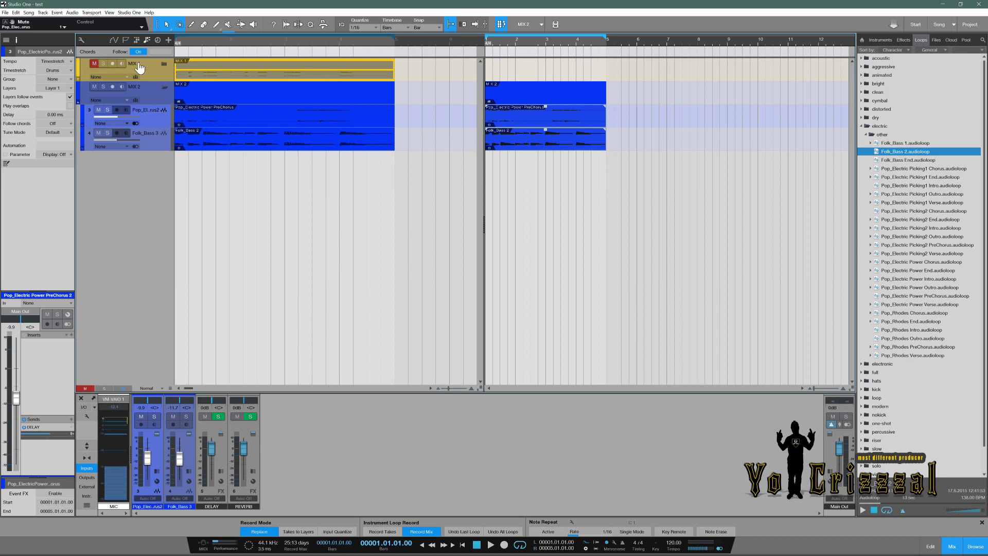
left_click(165, 89)
left_click(94, 63)
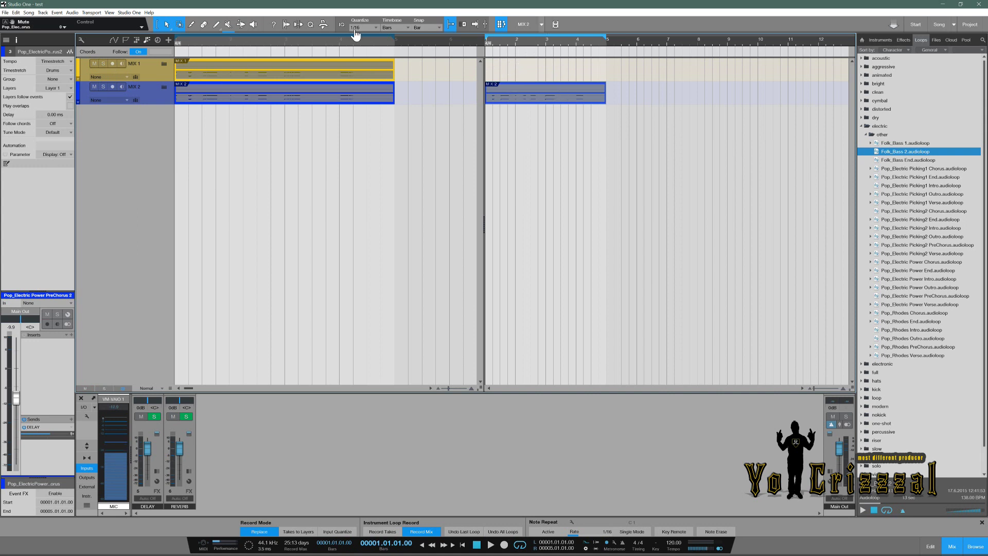
Duplicate the PreChorus and Folk_Bass 2 events, shortening the PreChorus copy and trimming the bass copy's start
left_click(165, 87)
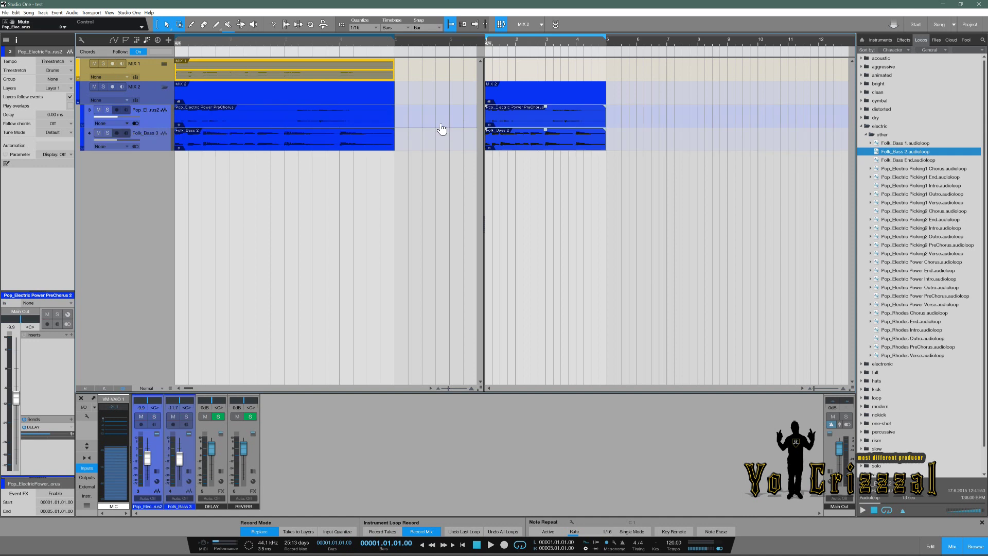
left_click(522, 124)
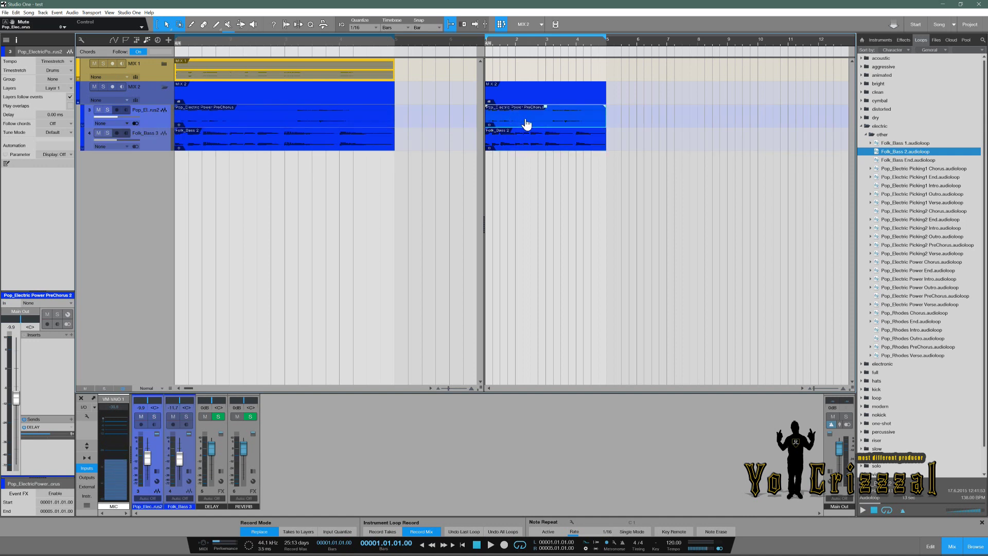
key("ctrl+d")
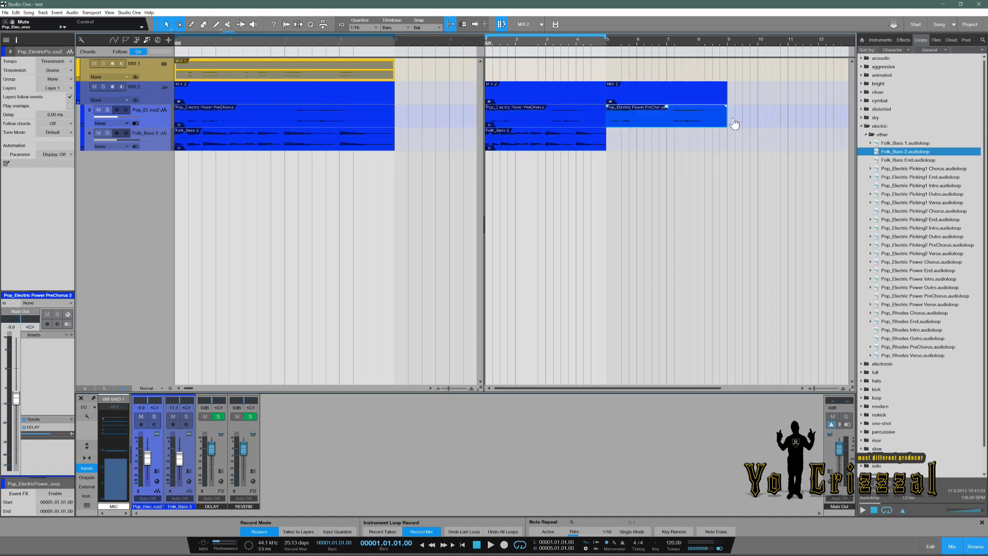
left_click_drag(727, 123, 636, 124)
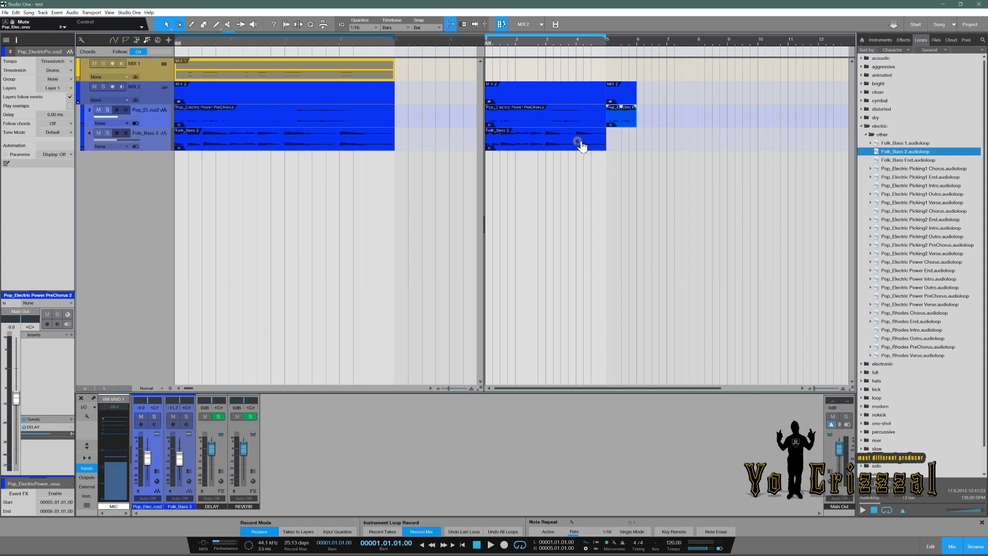
left_click(577, 144)
key("ctrl+d")
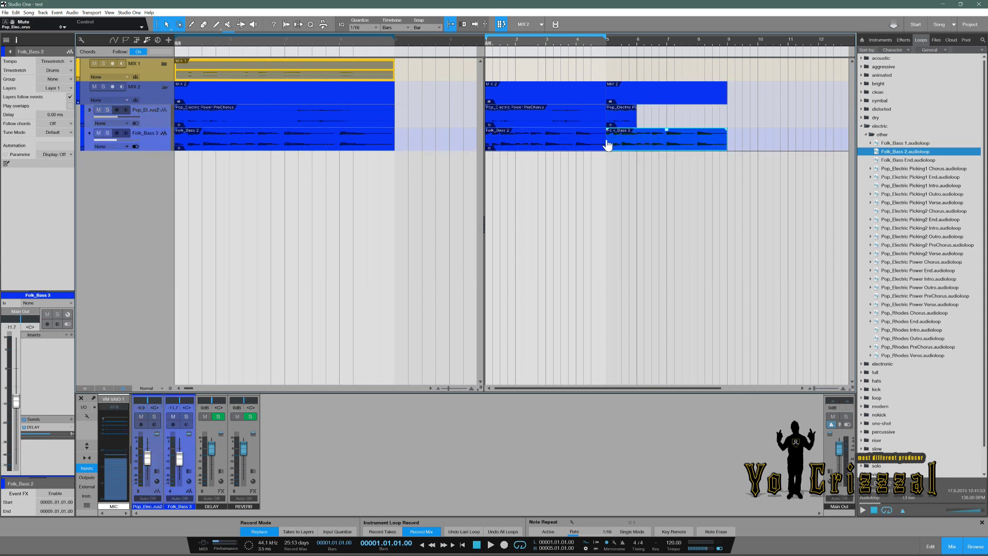
left_click_drag(616, 143, 670, 147)
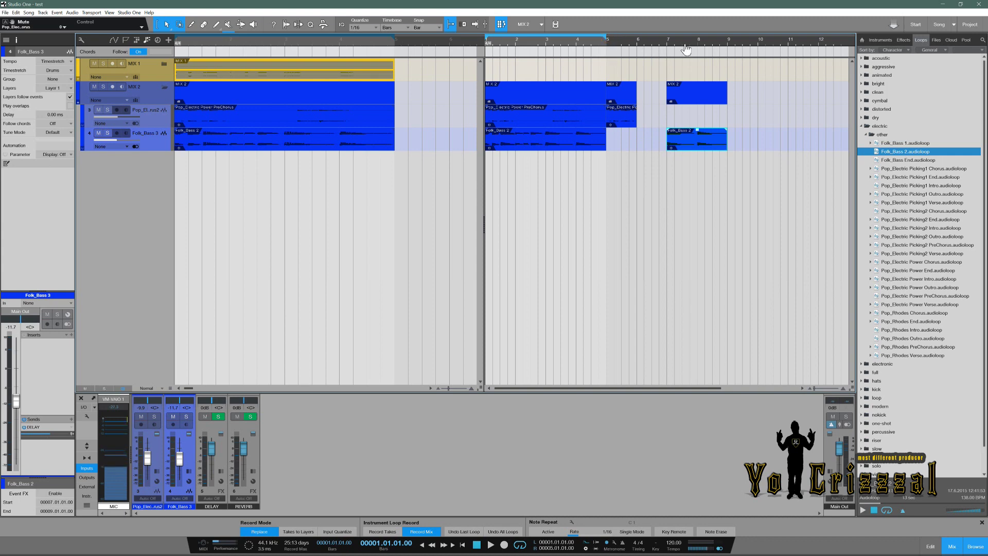
Zoom out, play the scratch pad from bar 1, then show MIX 1 in the scratch pad
mouse_move(684, 47)
left_mouse_down()
mouse_move(588, 33)
mouse_move(667, 40)
left_mouse_up()
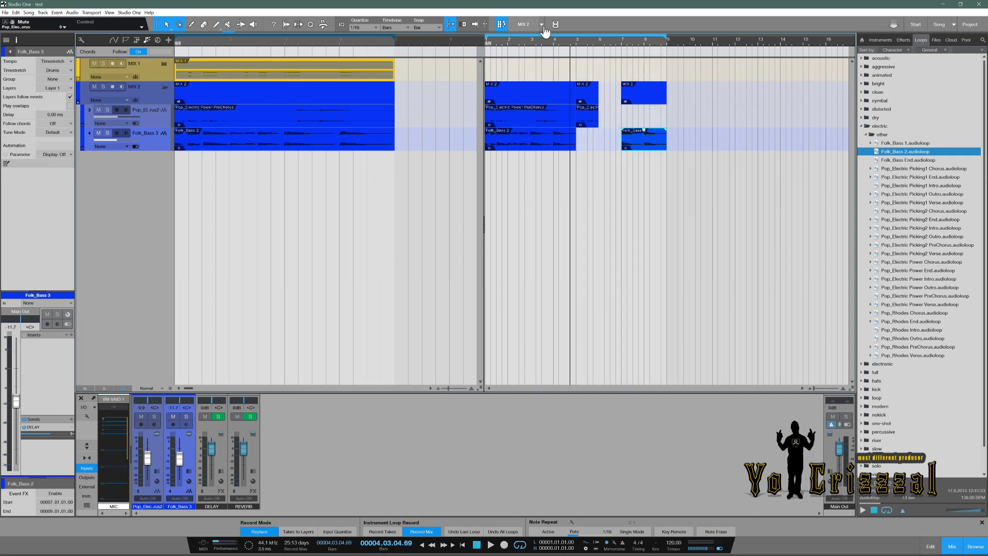
left_click(476, 544)
left_click(490, 544)
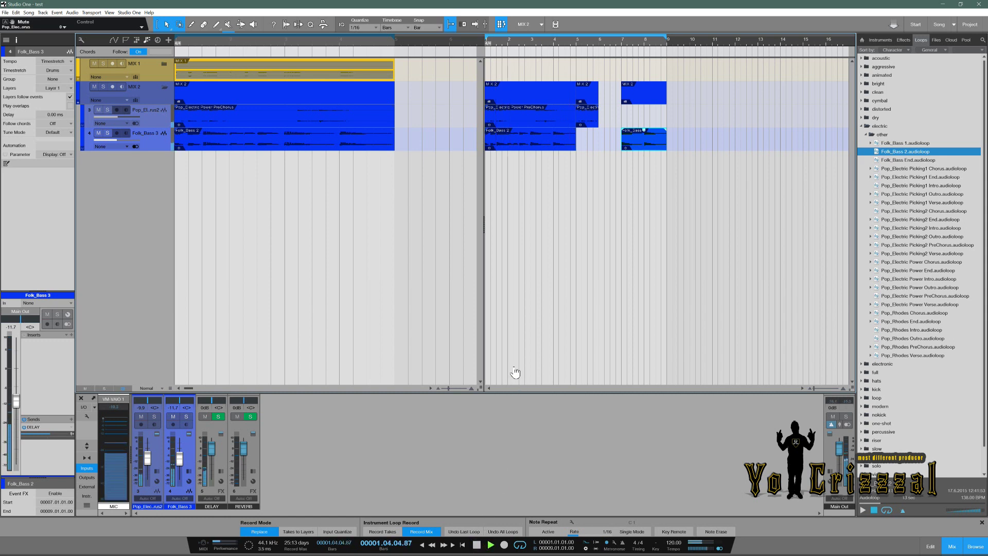
left_click(541, 24)
left_click(561, 45)
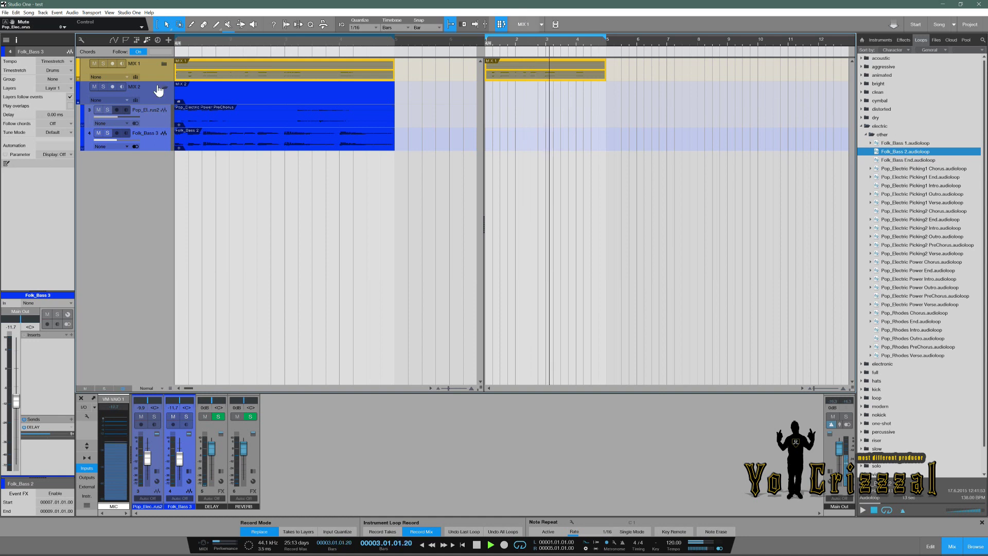
Expand the MIX 1 folder to show its tracks and stop playback
left_click(165, 64)
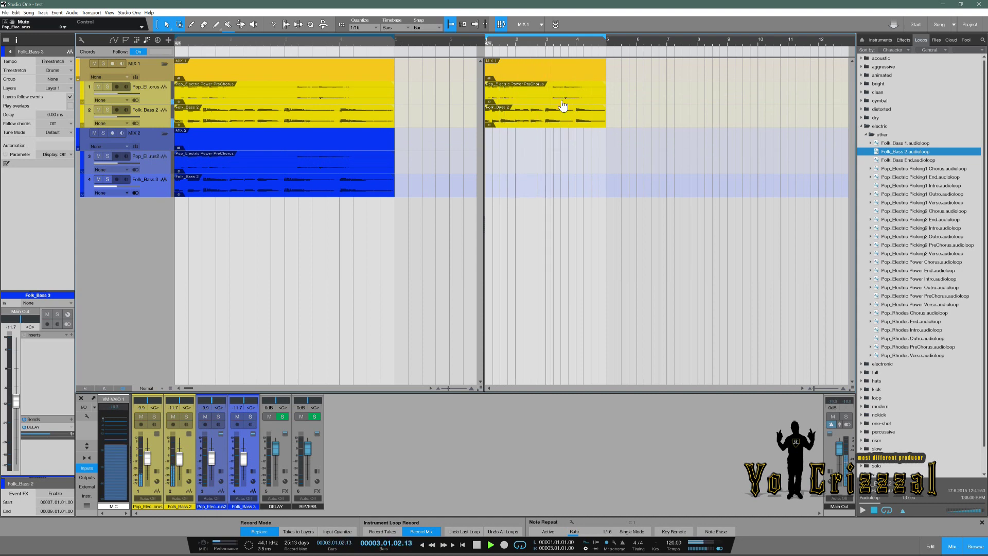
key("space")
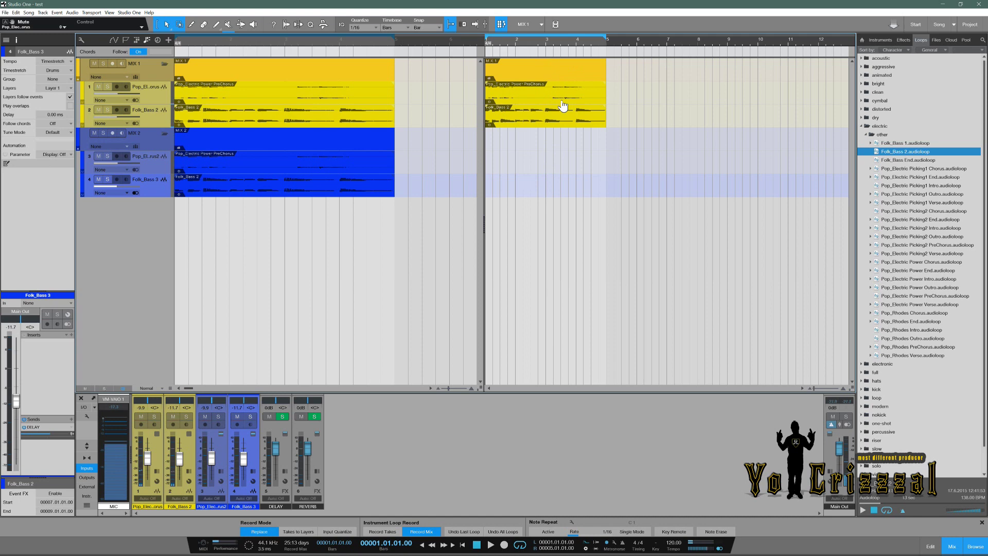